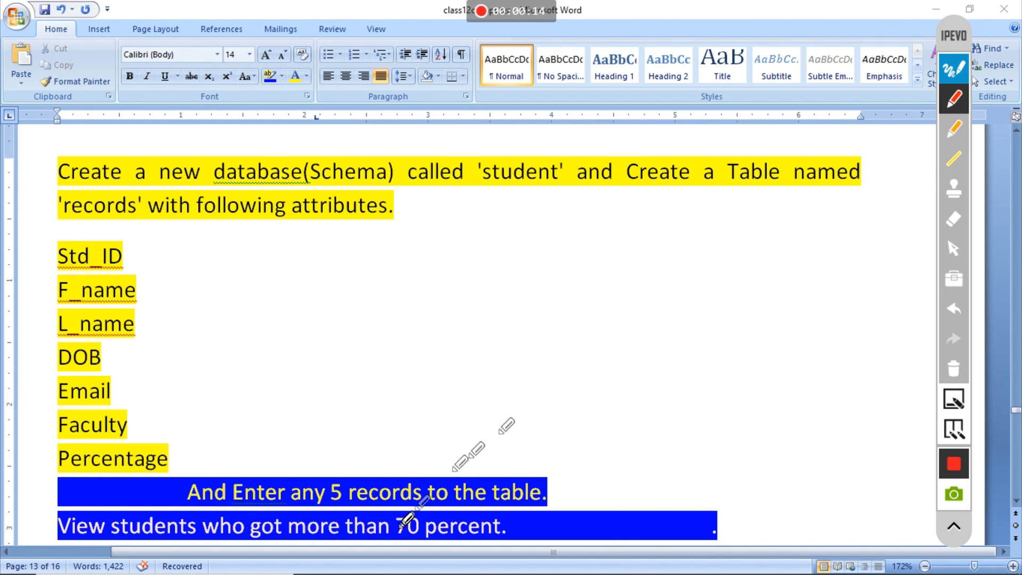
- Turn off the IPEVO pen tool and minimize the Word assignment document
{"action": "left_click", "coordinate": [947, 75]}
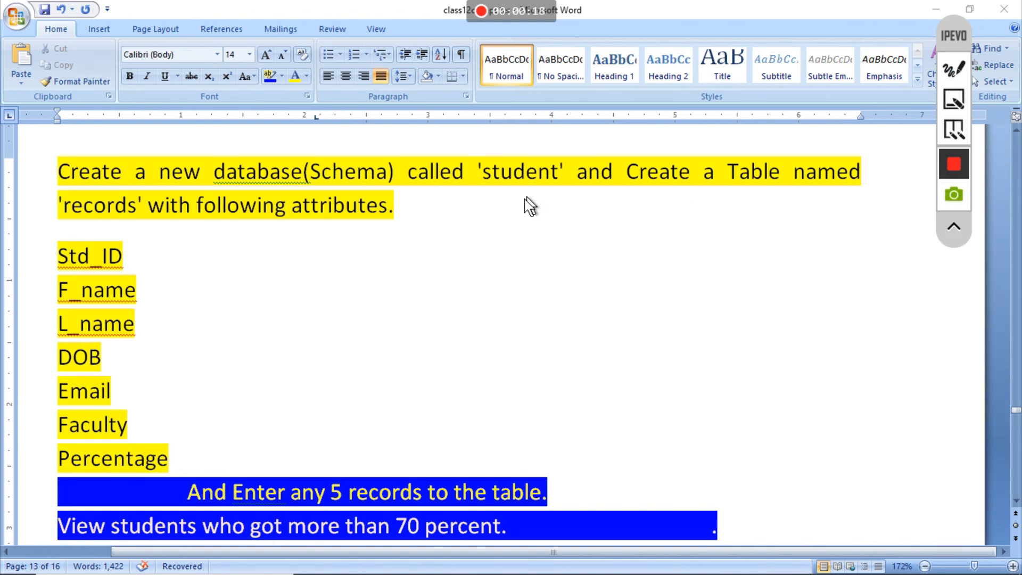
{"action": "left_click", "coordinate": [934, 9]}
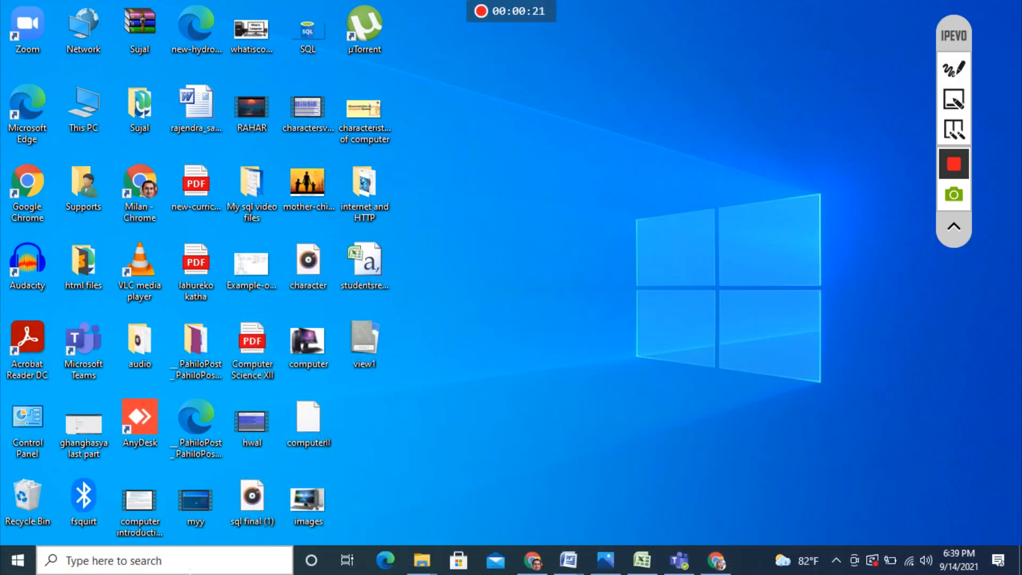
- Launch MySQL Workbench 8.0 CE from the MySQL folder in the Start menu app list
{"action": "left_click", "coordinate": [189, 560]}
{"action": "left_click", "coordinate": [5, 568]}
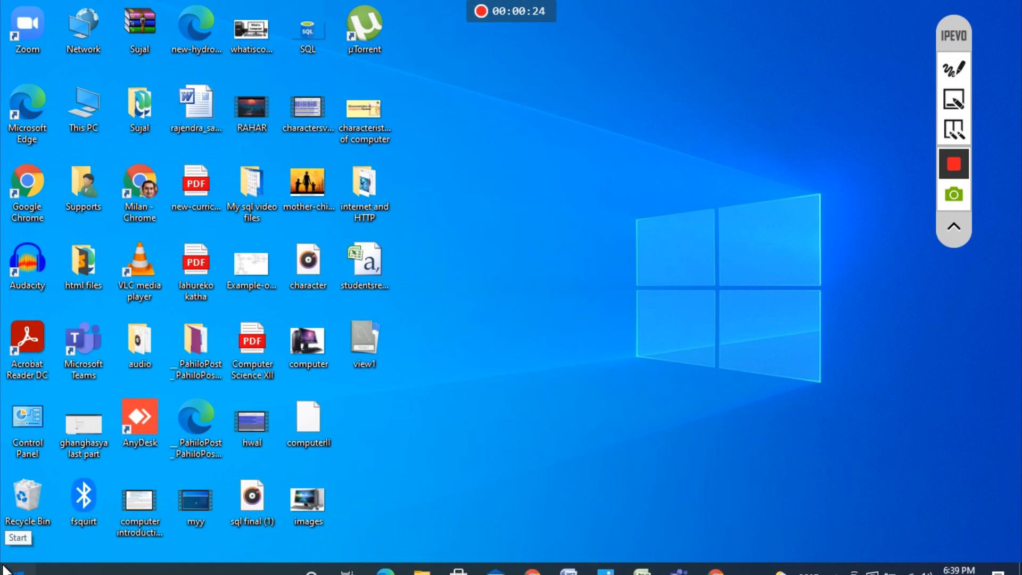
{"action": "mouse_move", "coordinate": [15, 571]}
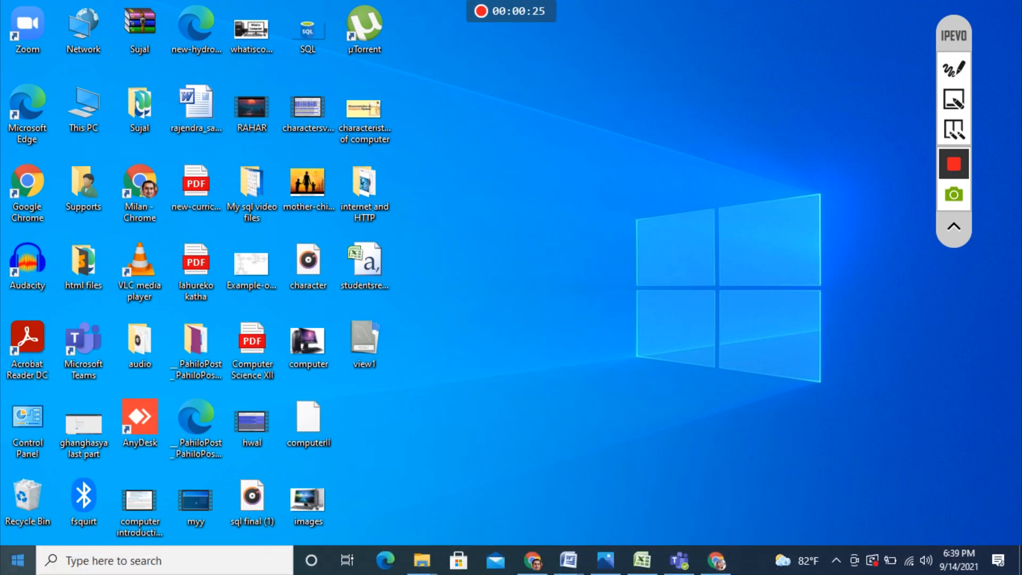
{"action": "left_click", "coordinate": [17, 568]}
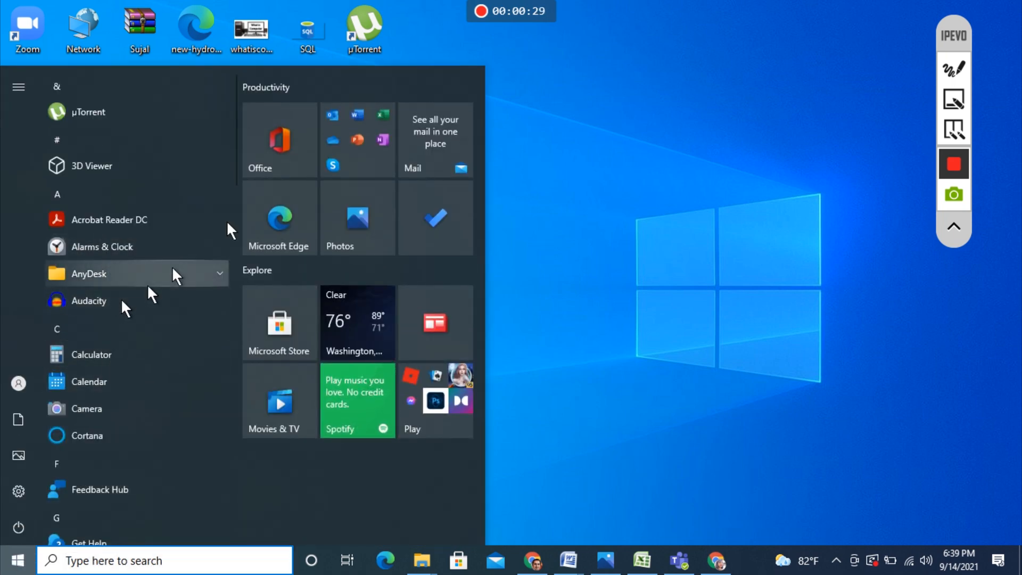
{"action": "left_click_drag", "start_coordinate": [233, 129], "coordinate": [234, 291]}
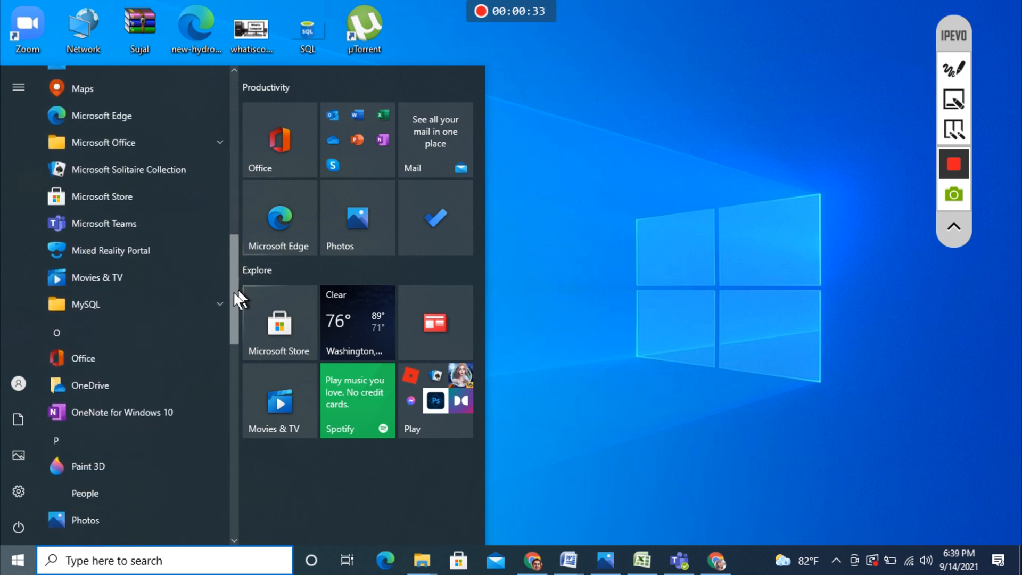
{"action": "left_click", "coordinate": [219, 304]}
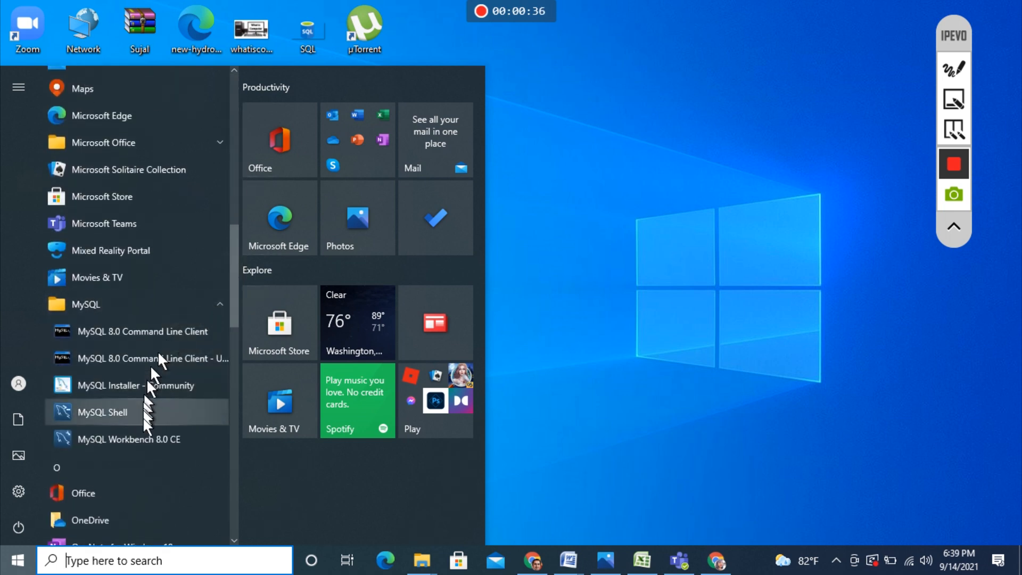
{"action": "left_click", "coordinate": [146, 434]}
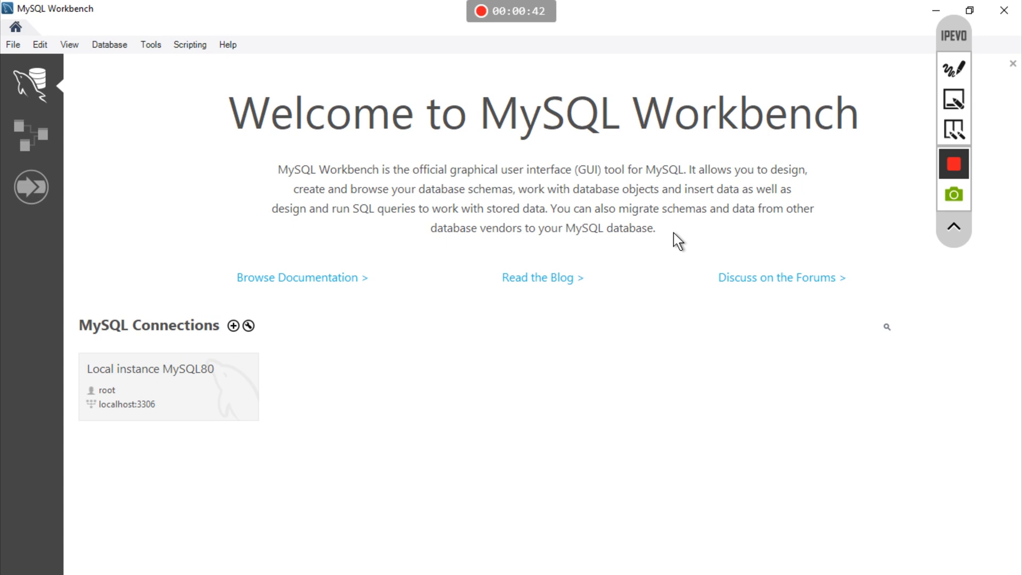
- Connect to Local instance MySQL80 by entering the root password
{"action": "left_click", "coordinate": [181, 371]}
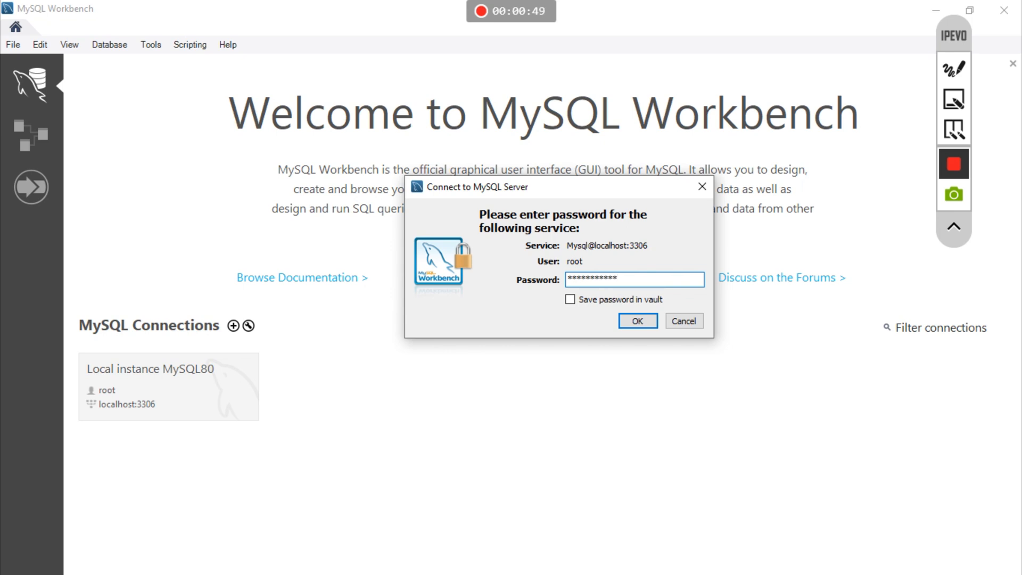
{"action": "left_click", "coordinate": [637, 321]}
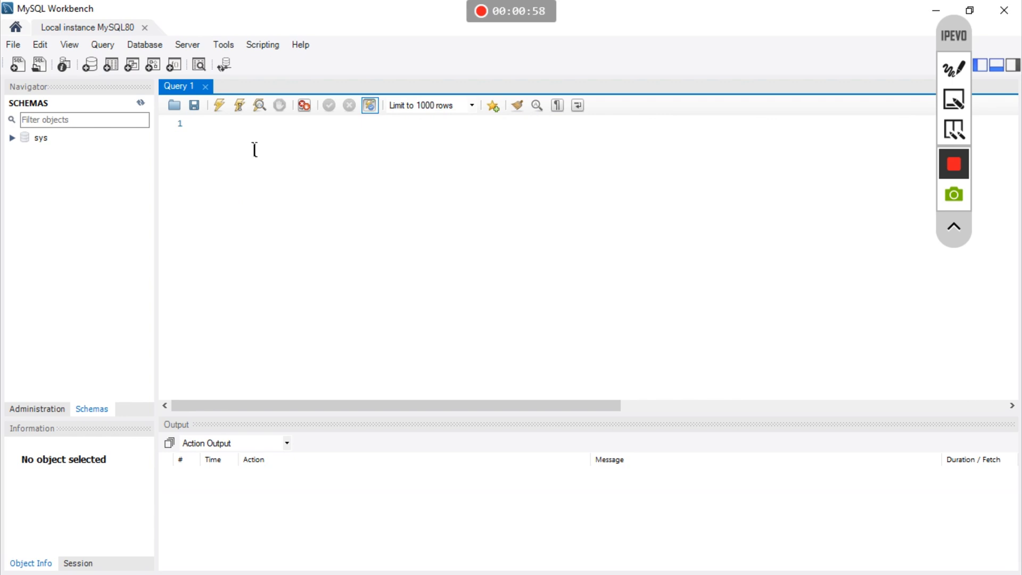
- Create a new schema named 'student' and apply its CREATE SCHEMA script
{"action": "left_click", "coordinate": [204, 136]}
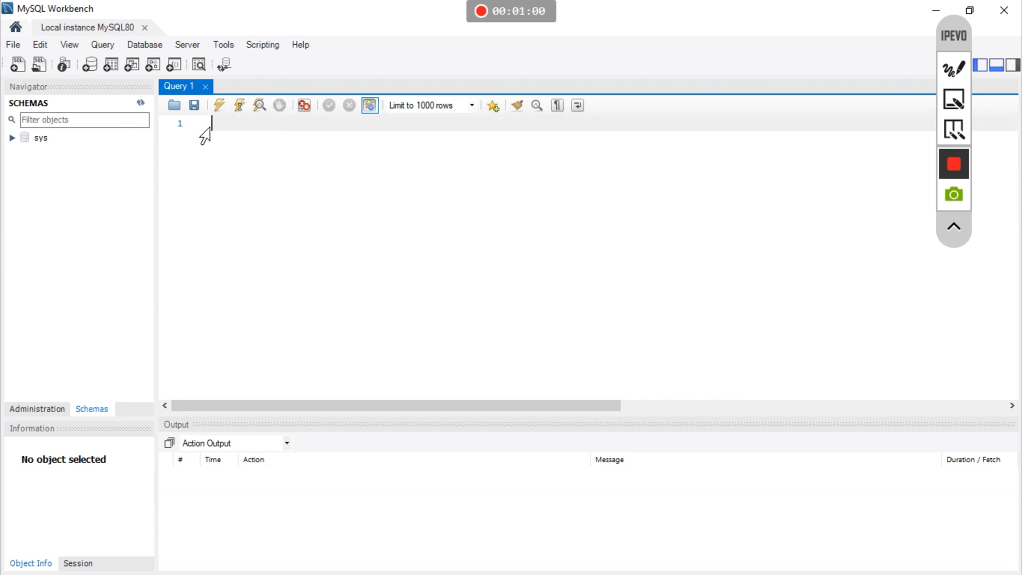
{"action": "left_click", "coordinate": [94, 67]}
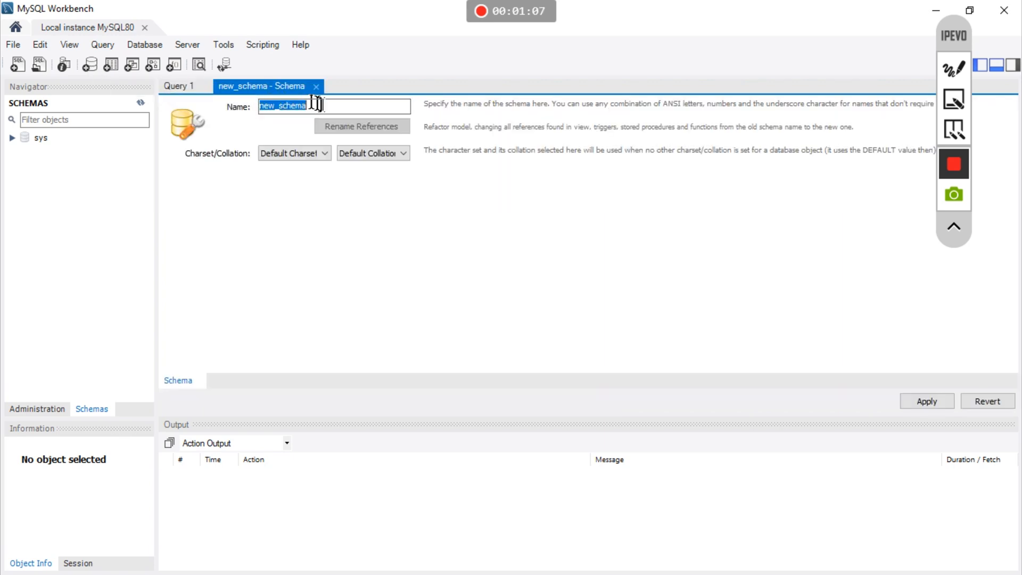
{"action": "type", "text": "student"}
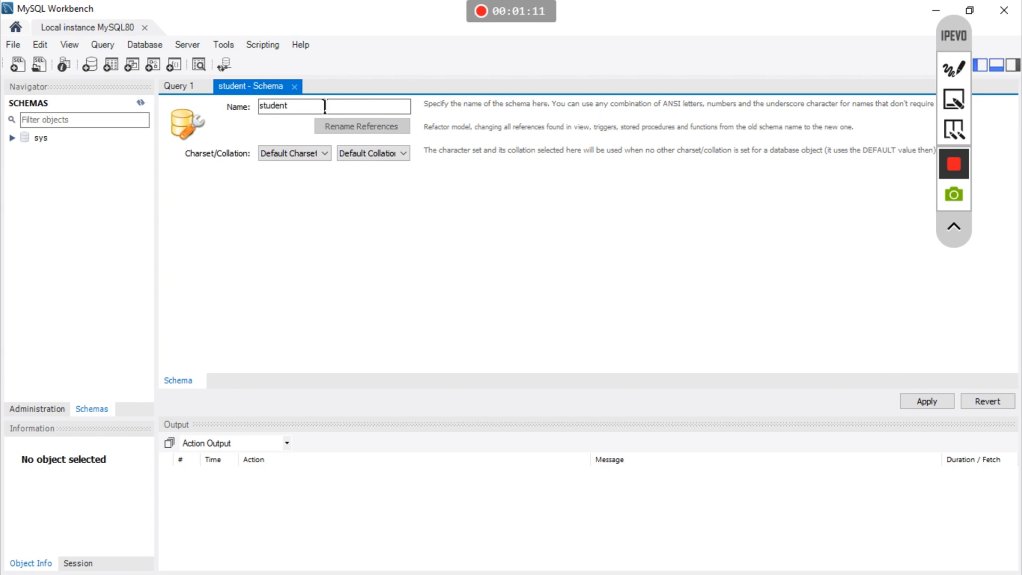
{"action": "left_click", "coordinate": [927, 403]}
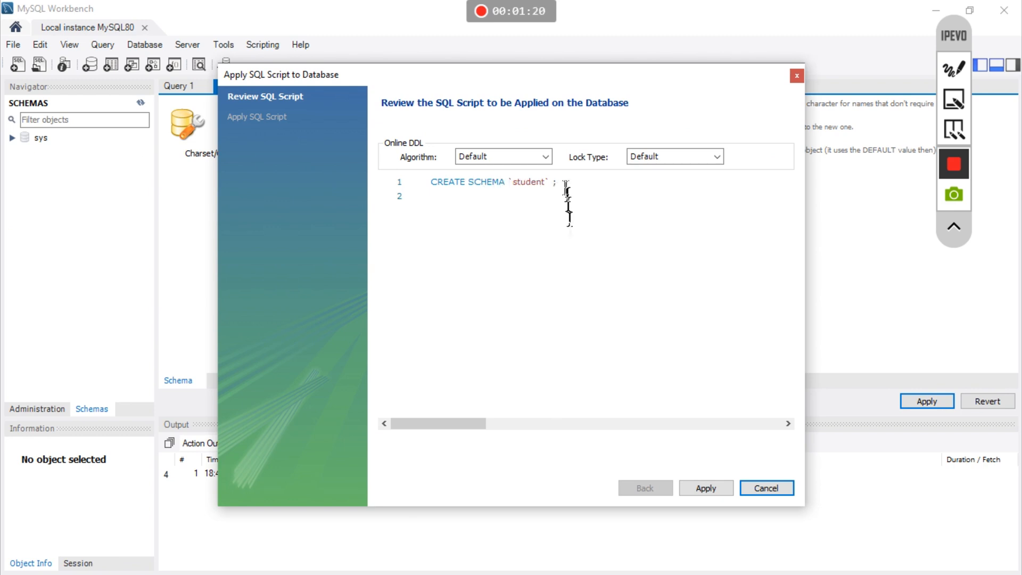
{"action": "left_click", "coordinate": [705, 488]}
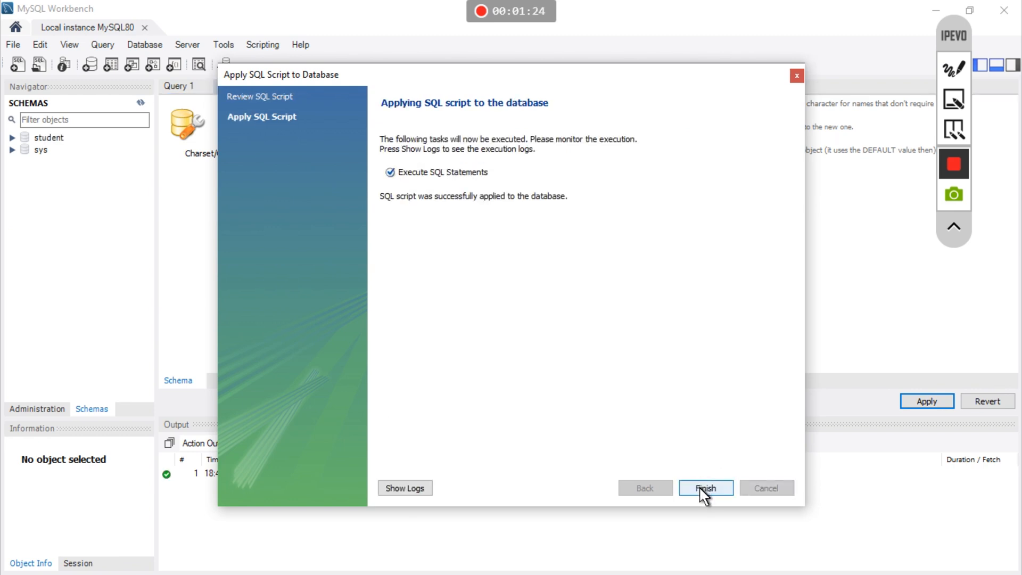
{"action": "left_click", "coordinate": [703, 488]}
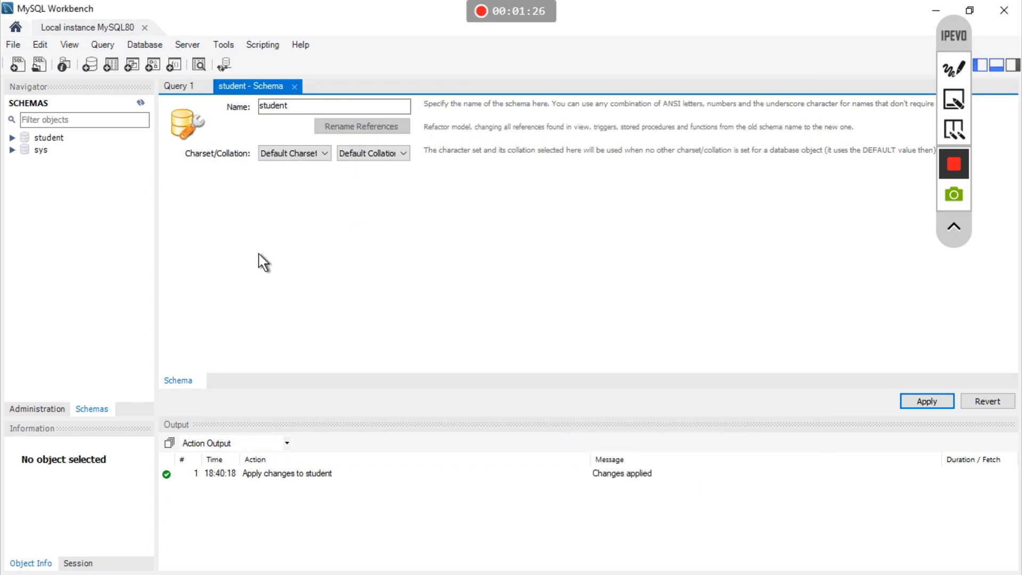
- Expand the student schema in the Navigator, then minimize Workbench and bring up Word
{"action": "left_click", "coordinate": [12, 137]}
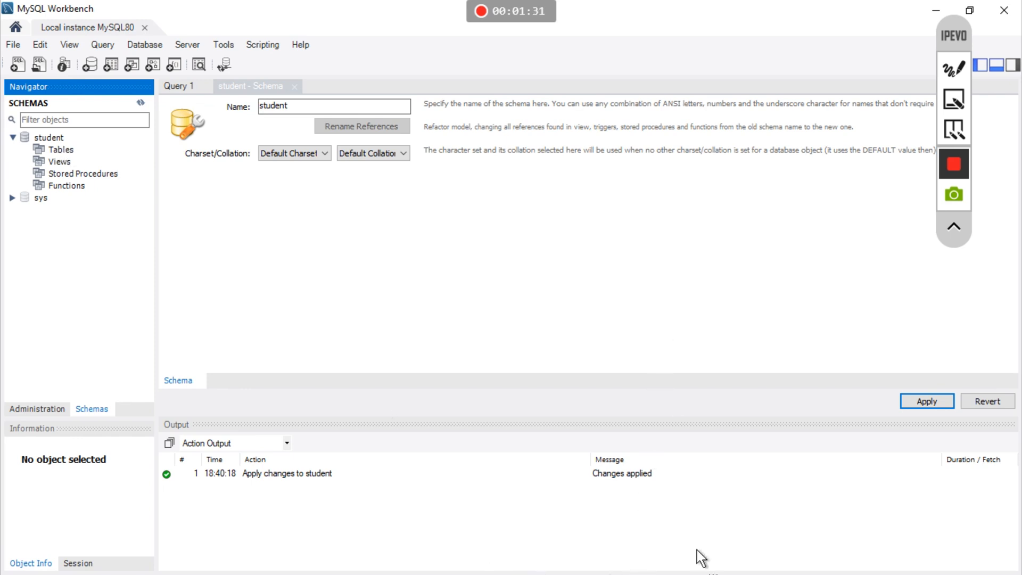
{"action": "left_click", "coordinate": [932, 15]}
{"action": "left_click", "coordinate": [553, 564]}
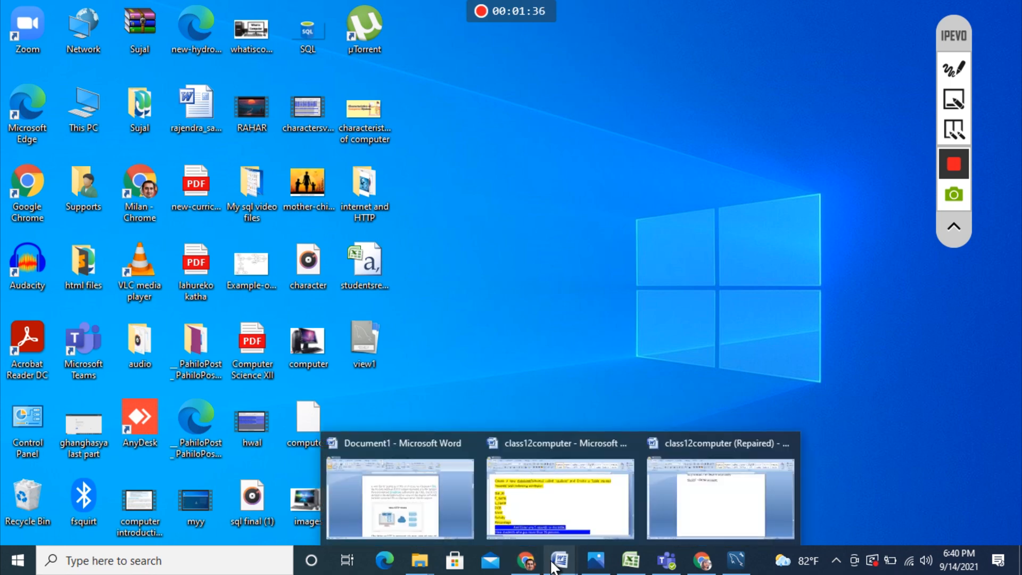
- Highlight the 'Create a Table named records' instruction in class12computer, then return to Workbench
{"action": "left_click", "coordinate": [556, 509]}
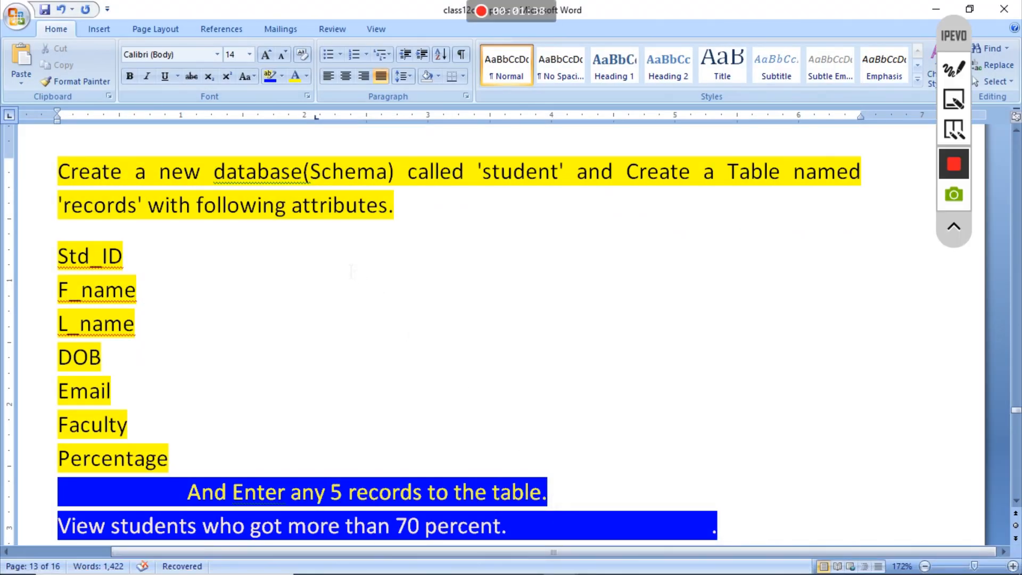
{"action": "left_click_drag", "start_coordinate": [628, 172], "coordinate": [745, 213]}
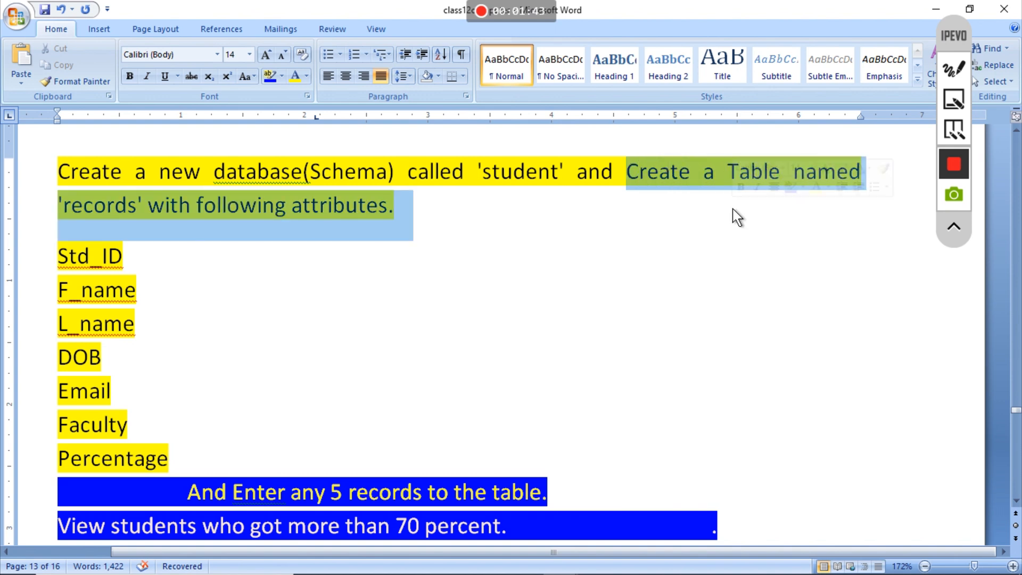
{"action": "mouse_move", "coordinate": [525, 572]}
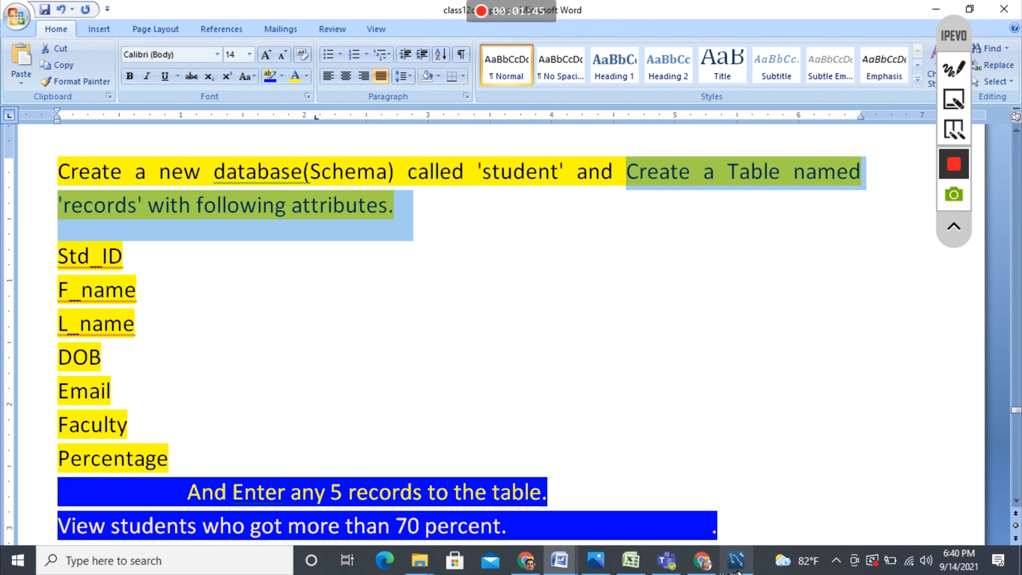
{"action": "left_click", "coordinate": [737, 571]}
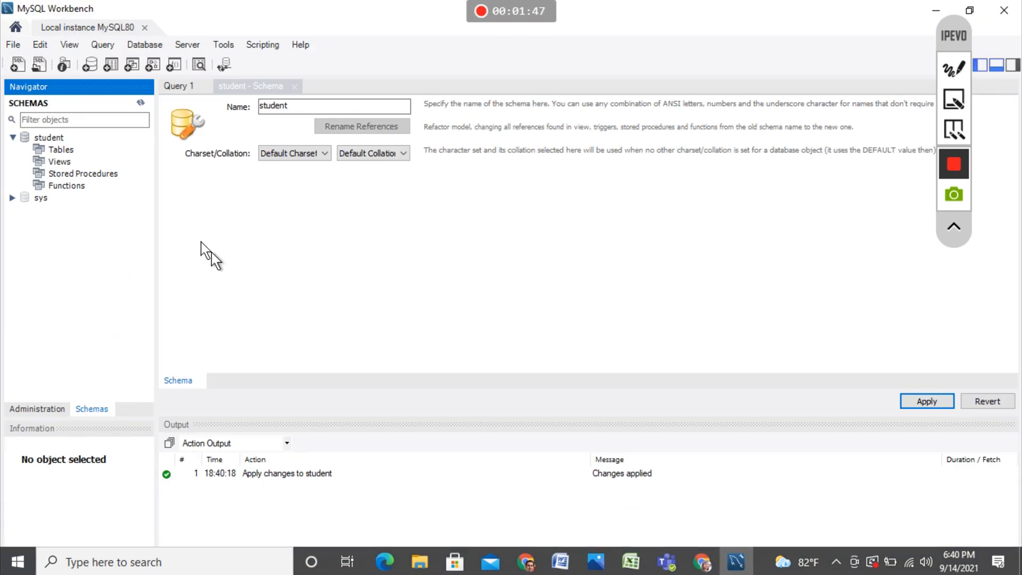
- Start a new table in the student schema named 'records' and add its first column row
{"action": "left_click", "coordinate": [53, 150]}
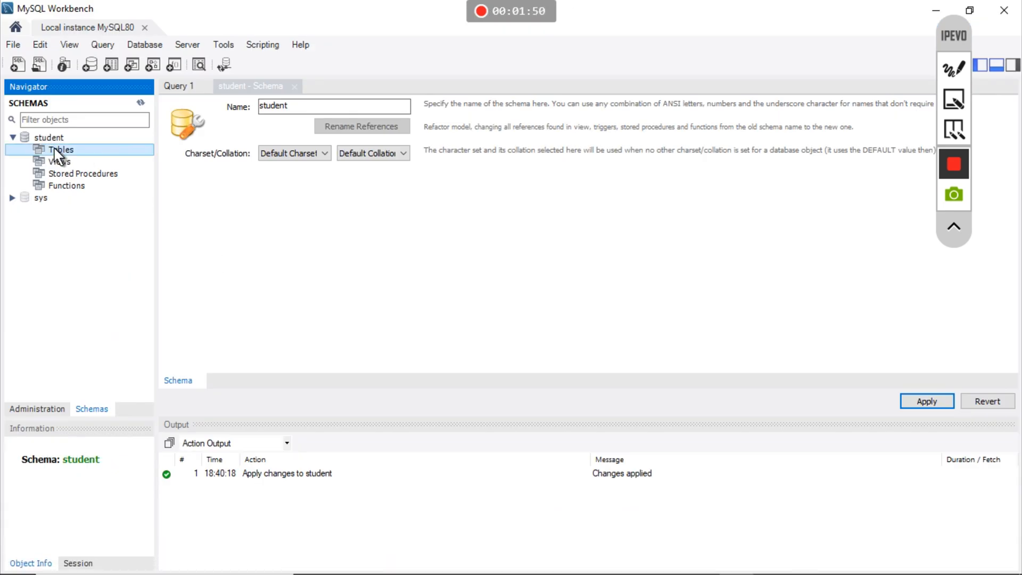
{"action": "right_click", "coordinate": [56, 153]}
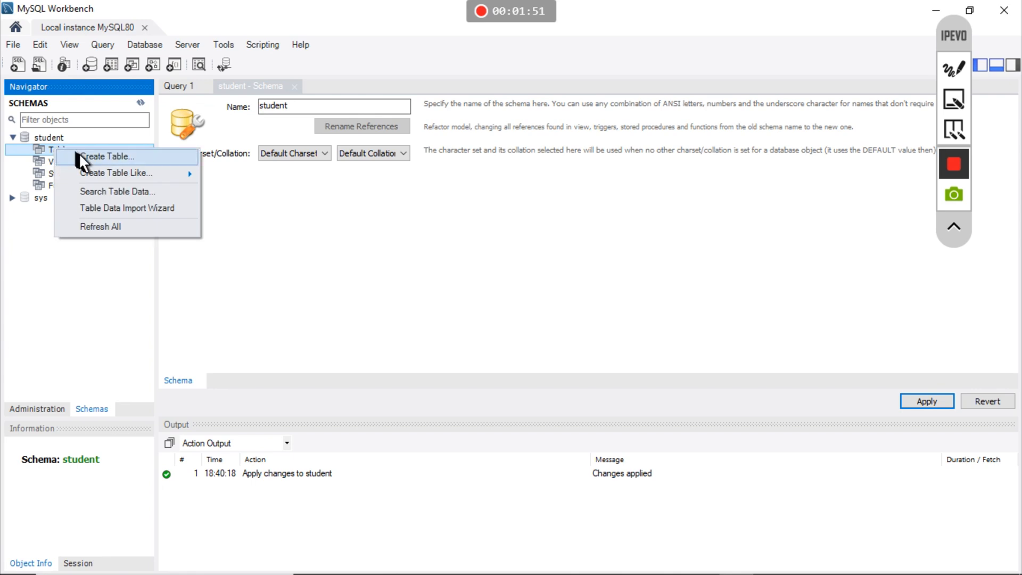
{"action": "left_click", "coordinate": [79, 153]}
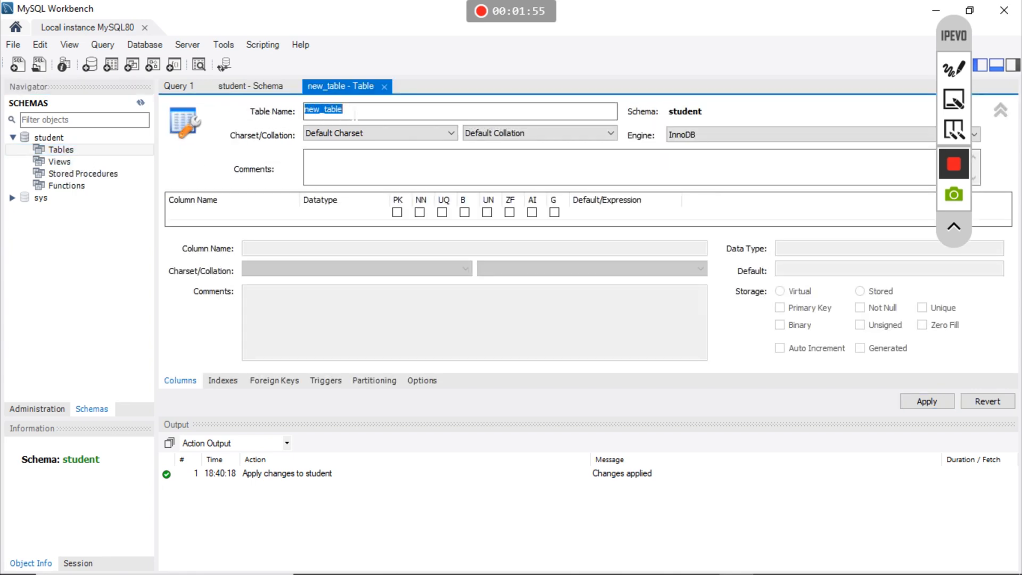
{"action": "type", "text": "records"}
{"action": "left_click", "coordinate": [994, 67]}
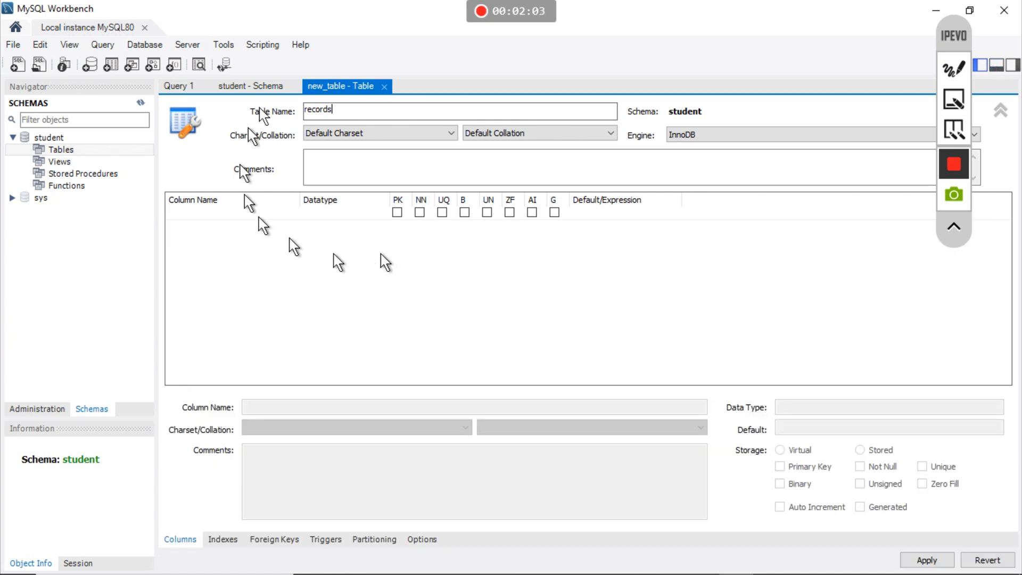
{"action": "left_click", "coordinate": [191, 223]}
{"action": "double_click", "coordinate": [218, 212]}
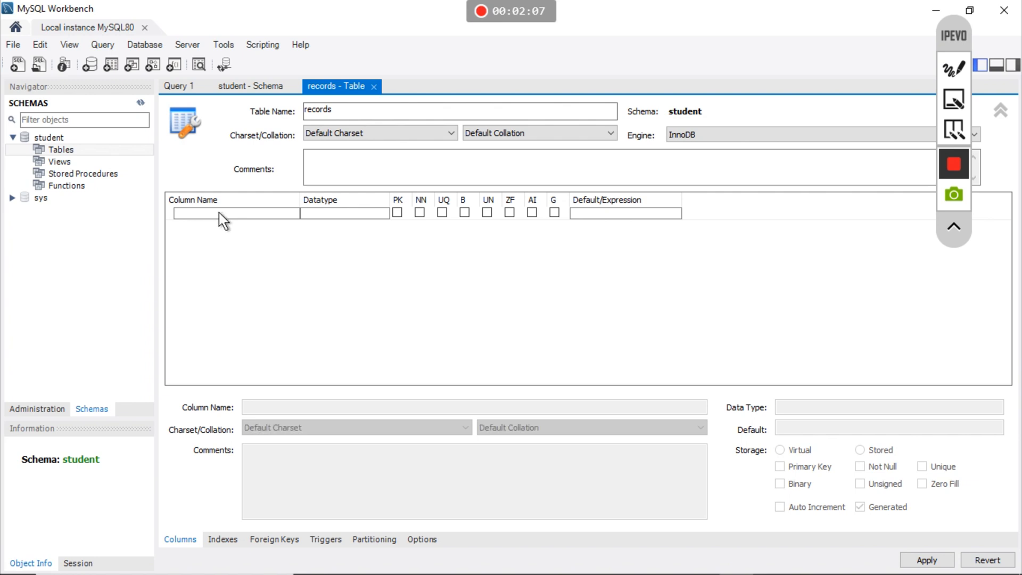
- Add std_id as the INT primary key, plus not-null f_name and l_name columns
{"action": "type", "text": "std_id"}
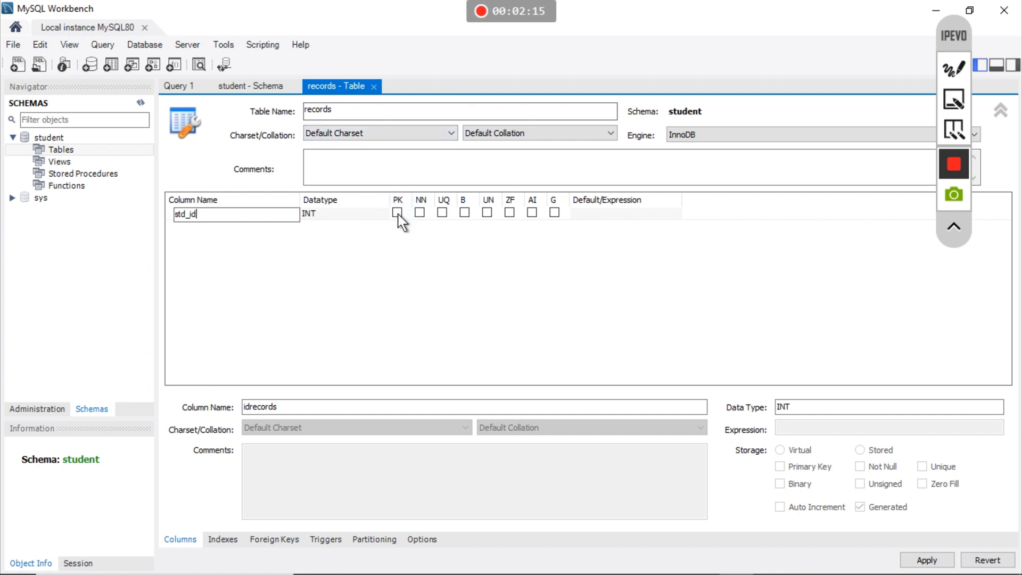
{"action": "left_click", "coordinate": [397, 212]}
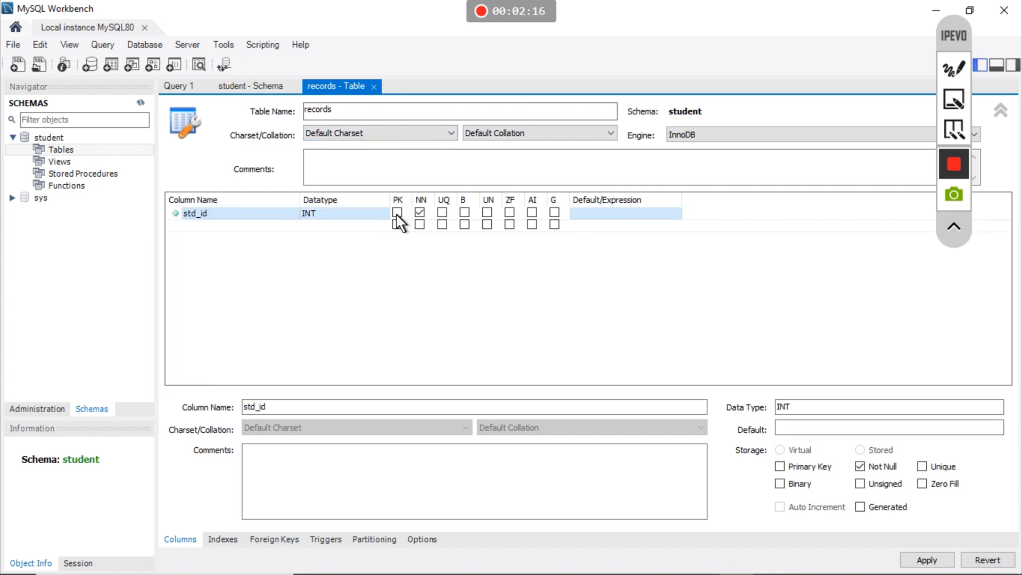
{"action": "double_click", "coordinate": [252, 228]}
{"action": "type", "text": "f_name"}
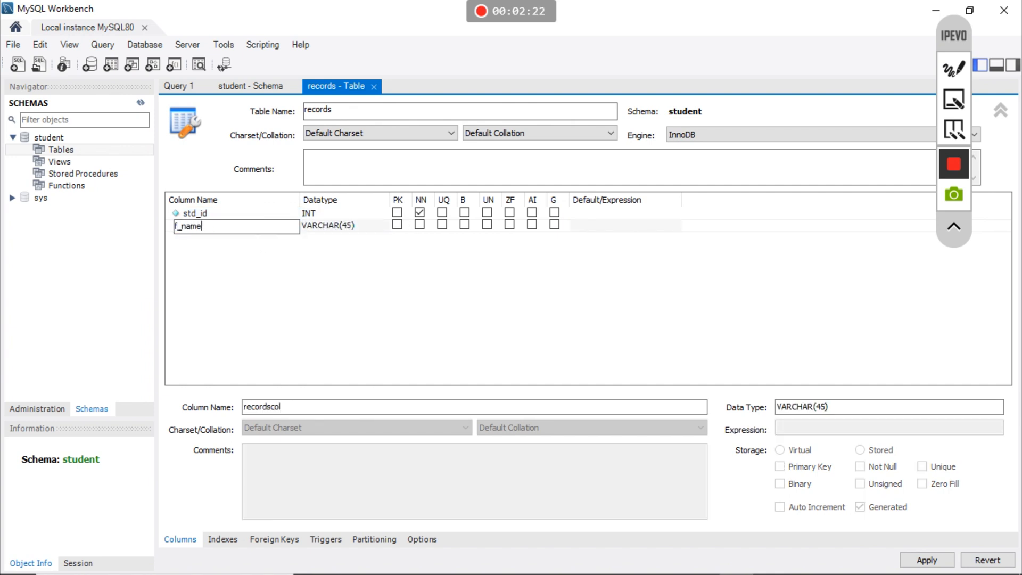
{"action": "key", "text": "Tab"}
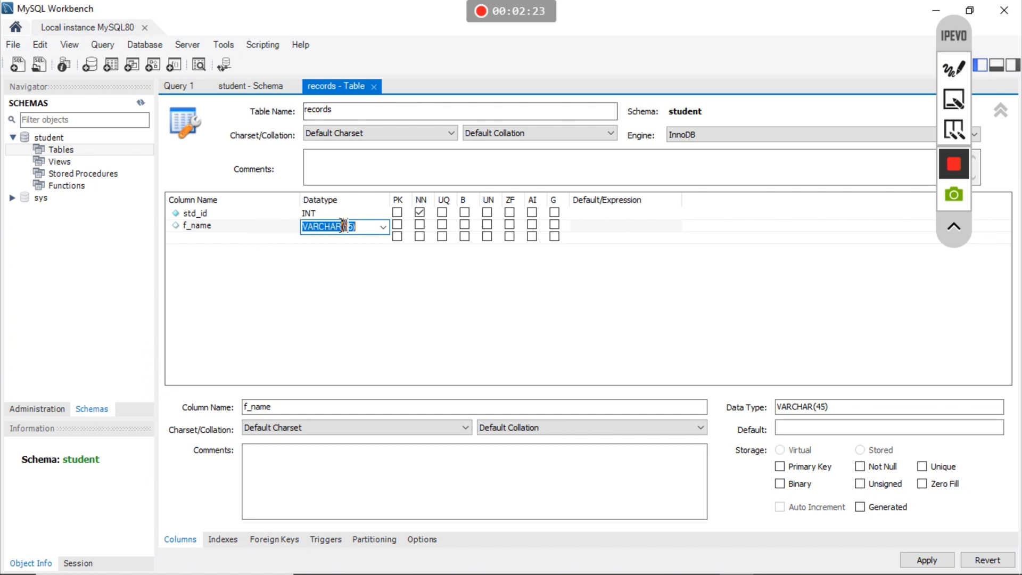
{"action": "left_click", "coordinate": [419, 224]}
{"action": "left_click", "coordinate": [397, 212]}
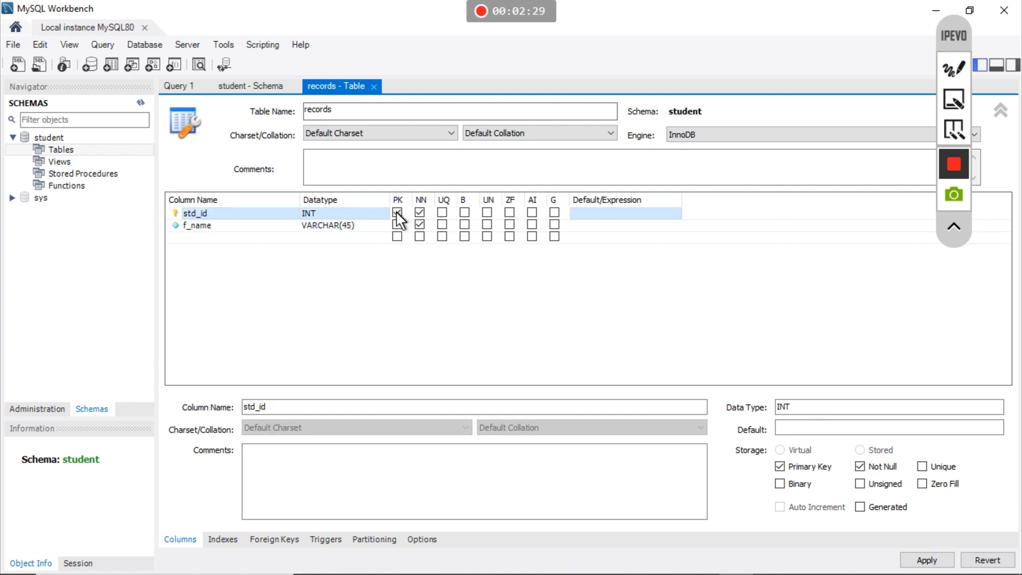
{"action": "double_click", "coordinate": [211, 237]}
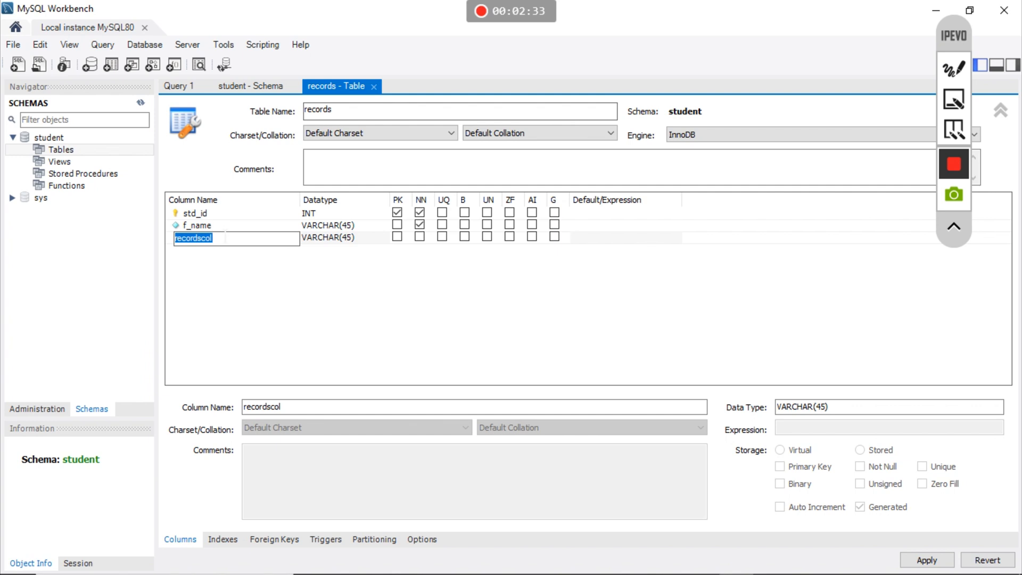
{"action": "key", "text": "BackSpace"}
{"action": "left_click", "coordinate": [419, 237]}
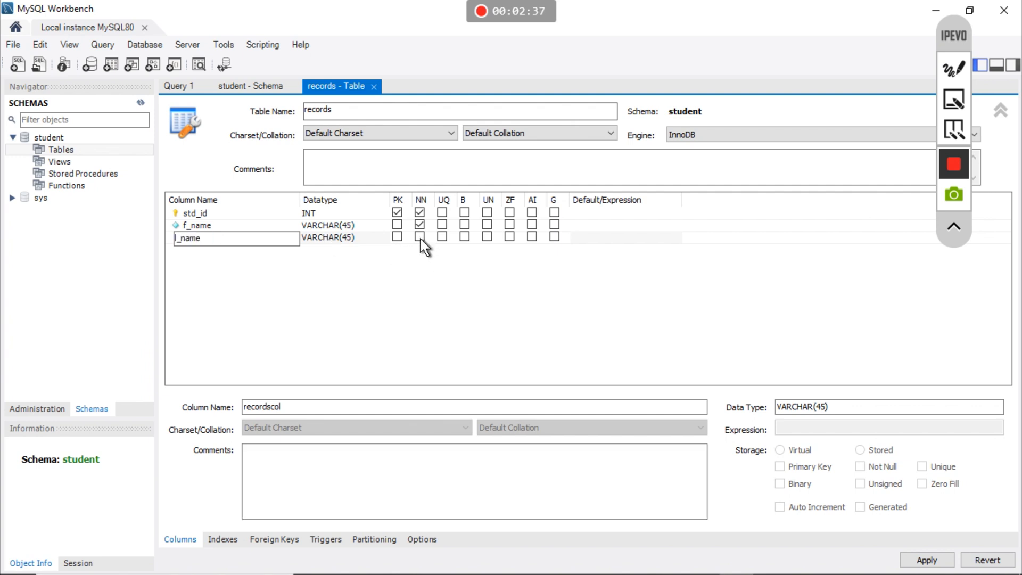
- Add DOB and Email columns and start a sixth column named Percent
{"action": "double_click", "coordinate": [253, 249]}
{"action": "left_click", "coordinate": [253, 250]}
{"action": "type", "text": "DOB"}
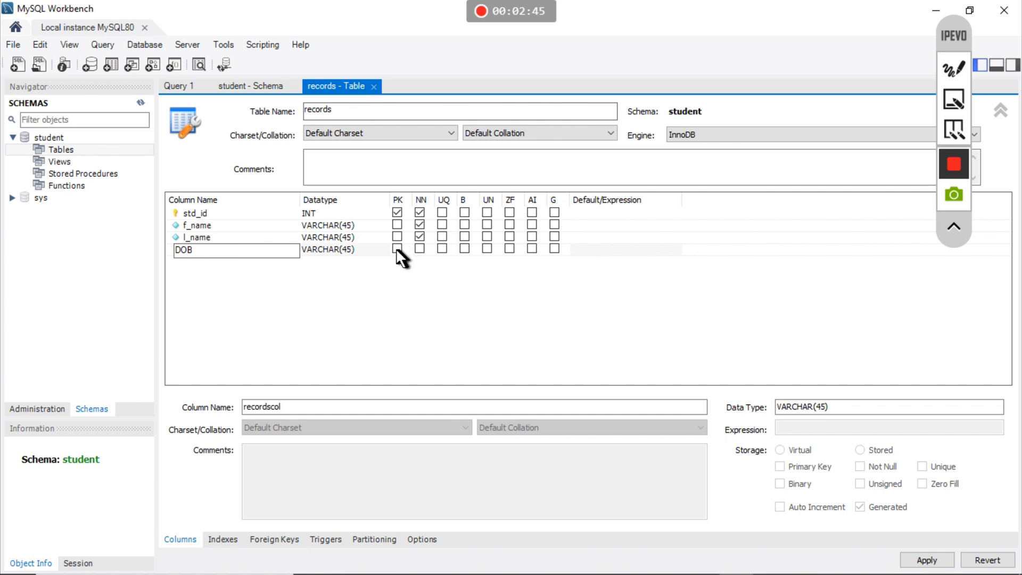
{"action": "left_click", "coordinate": [224, 261]}
{"action": "left_click", "coordinate": [223, 261]}
{"action": "type", "text": "Email"}
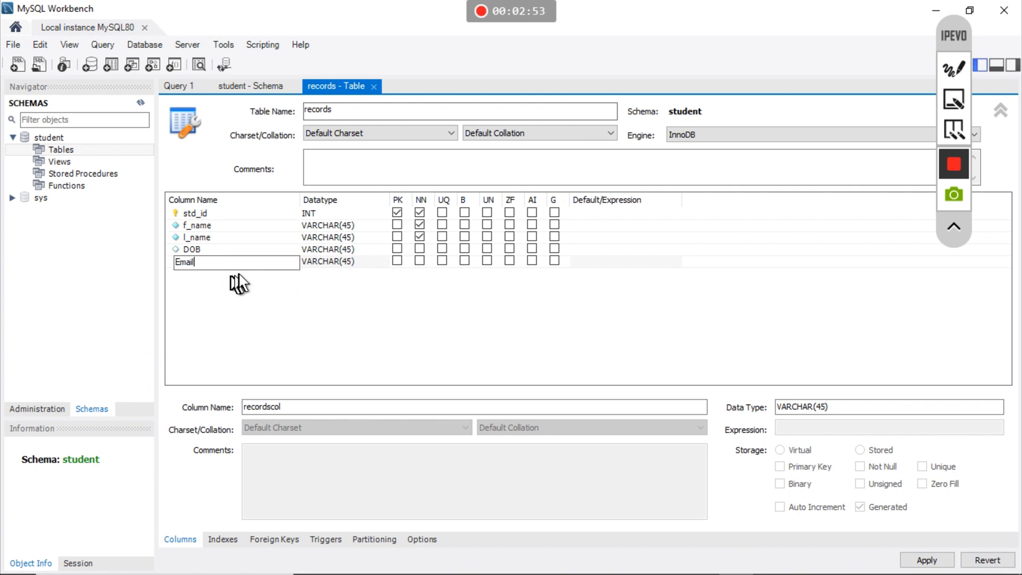
{"action": "key", "text": "Return"}
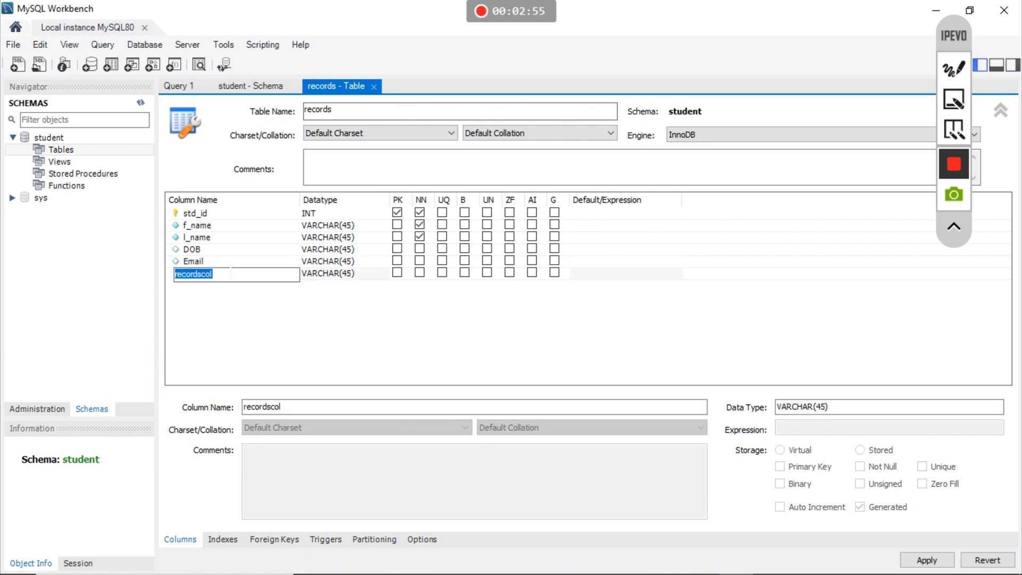
{"action": "type", "text": "P"}
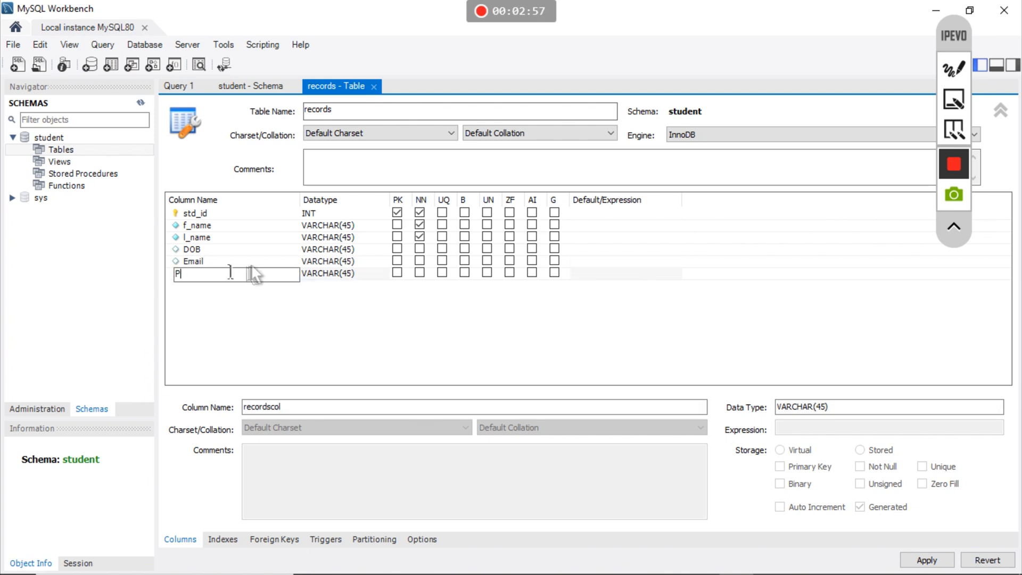
{"action": "type", "text": "ent"}
- Change the Percent column's datatype to FLOAT
{"action": "left_click", "coordinate": [355, 273]}
{"action": "left_click", "coordinate": [360, 273]}
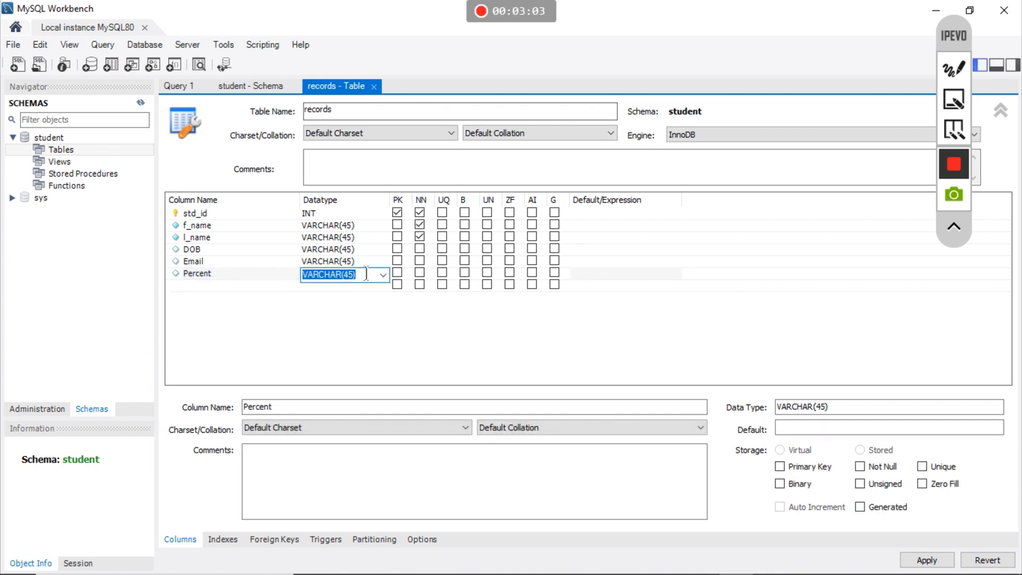
{"action": "left_click", "coordinate": [382, 274]}
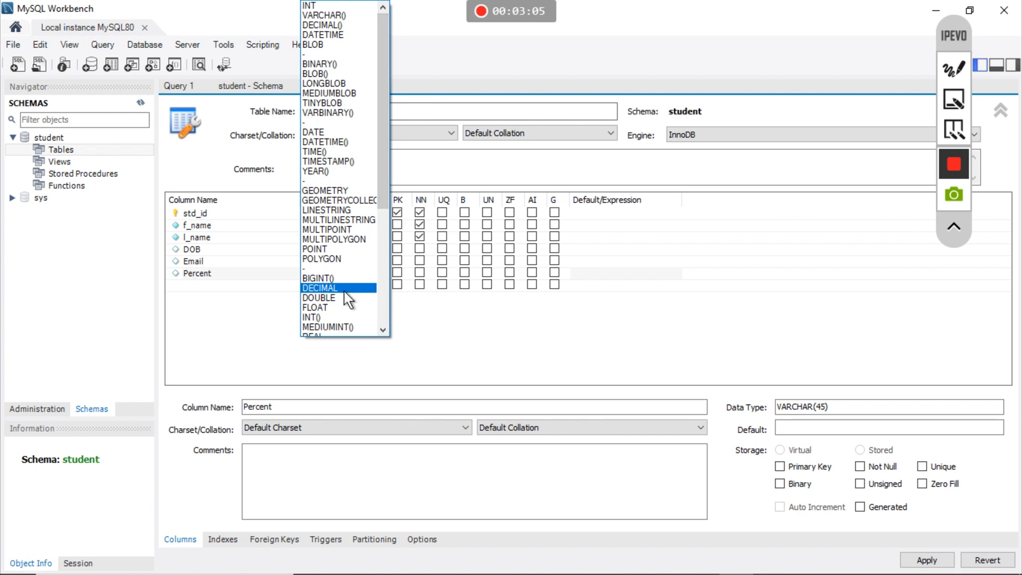
{"action": "left_click", "coordinate": [340, 308]}
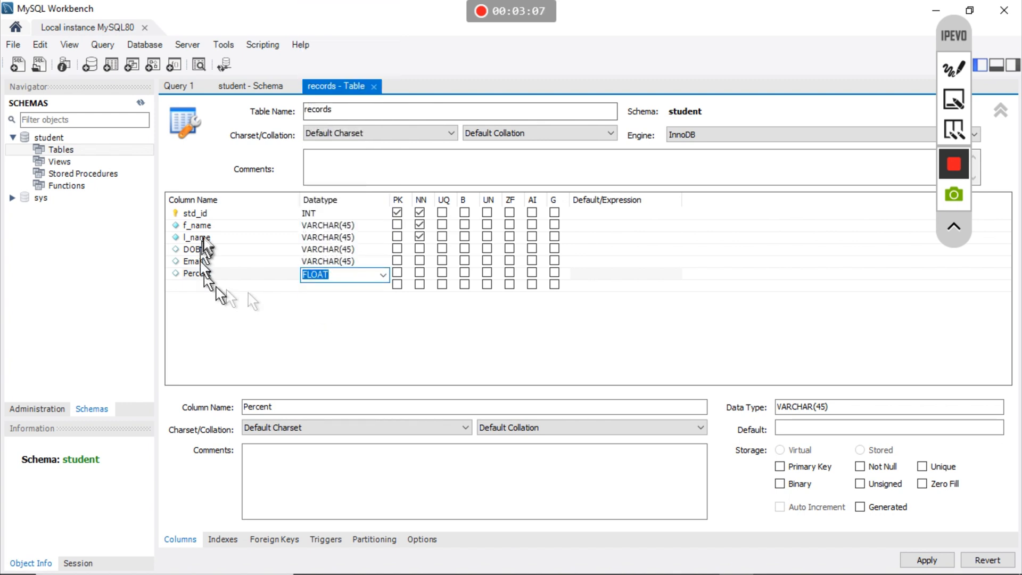
- Change the DOB column's datatype to DATE
{"action": "left_click", "coordinate": [353, 248]}
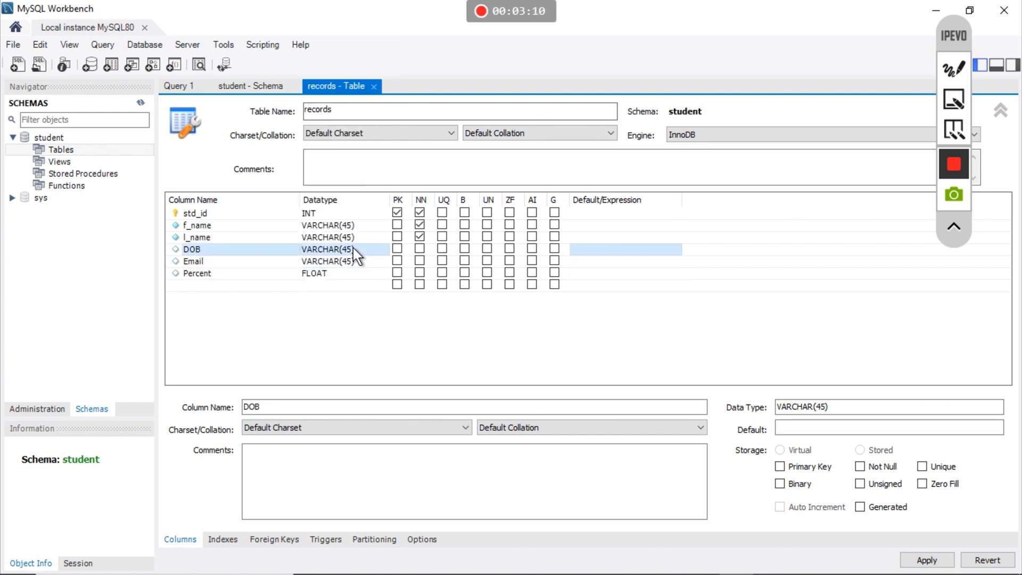
{"action": "left_click", "coordinate": [367, 249]}
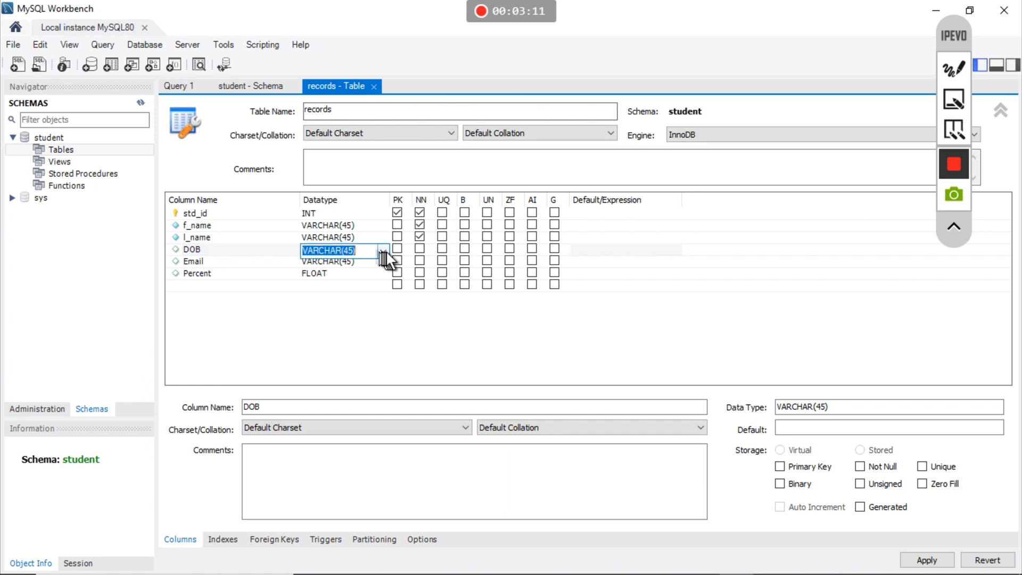
{"action": "left_click", "coordinate": [382, 250]}
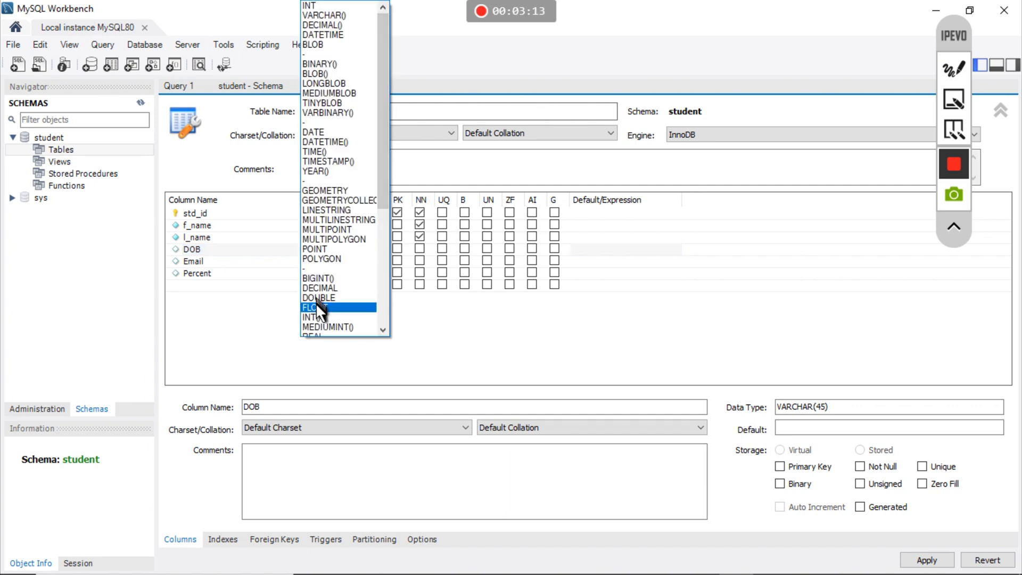
{"action": "left_click", "coordinate": [319, 132]}
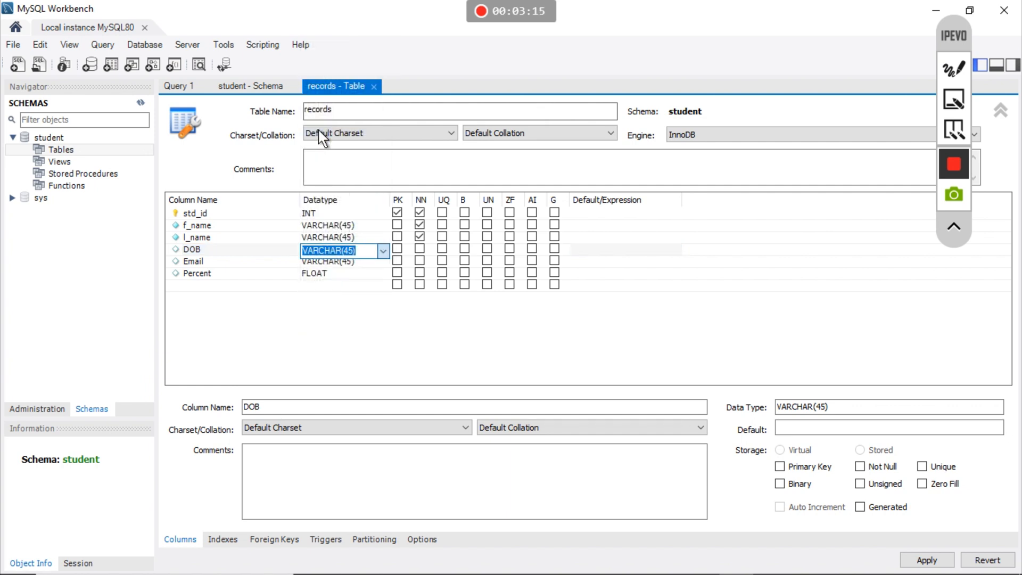
{"action": "left_click", "coordinate": [292, 360]}
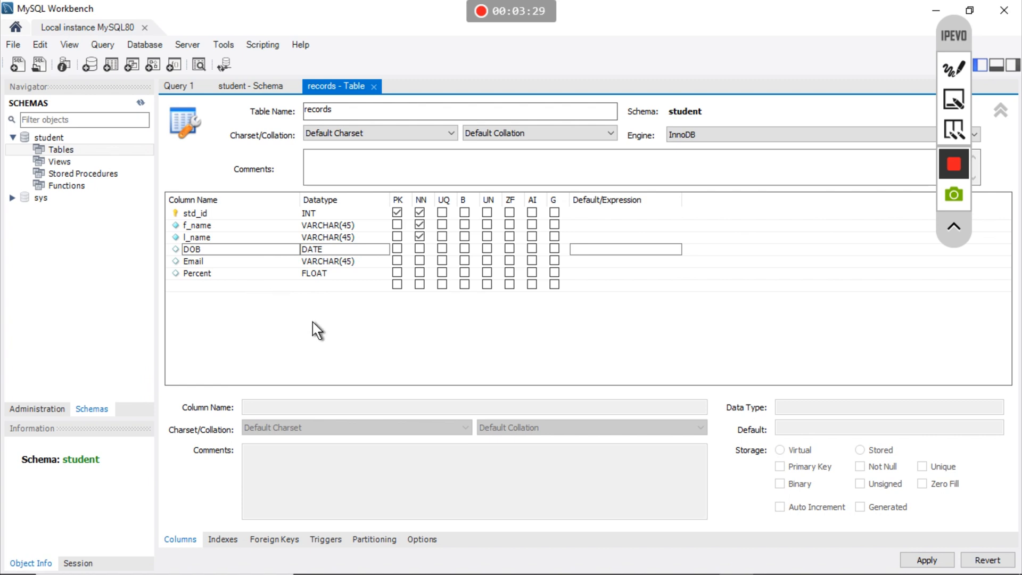
- Apply the reviewed CREATE TABLE script for records and finish the wizard
{"action": "left_click", "coordinate": [926, 559]}
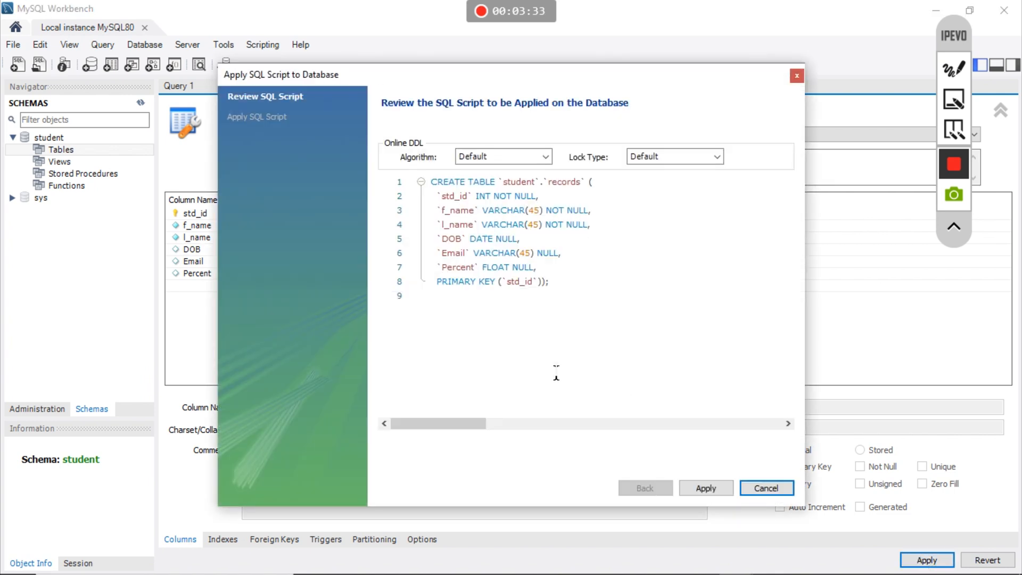
{"action": "left_click", "coordinate": [557, 306]}
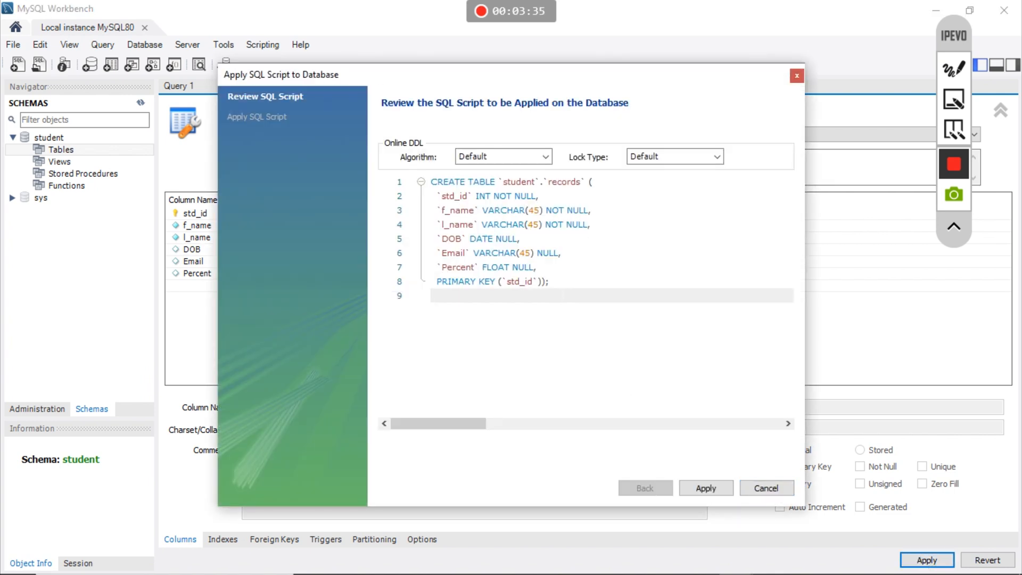
{"action": "left_click", "coordinate": [562, 283]}
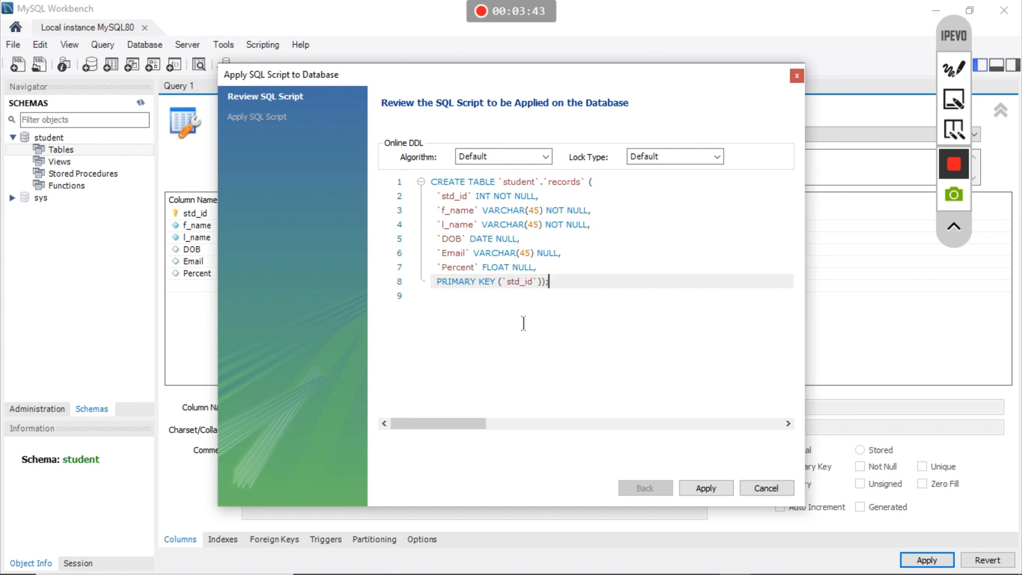
{"action": "left_click", "coordinate": [704, 483]}
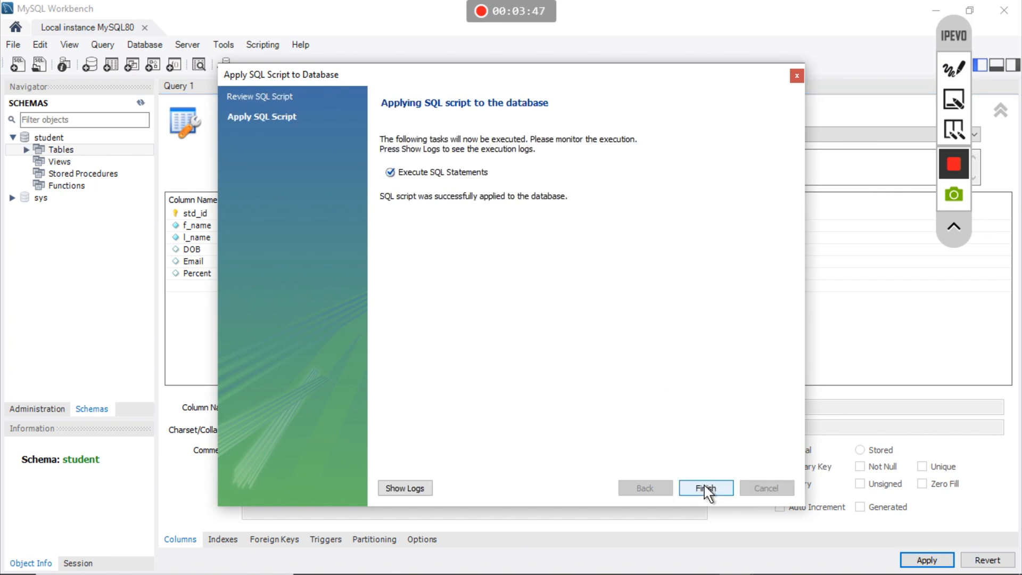
{"action": "left_click", "coordinate": [706, 487]}
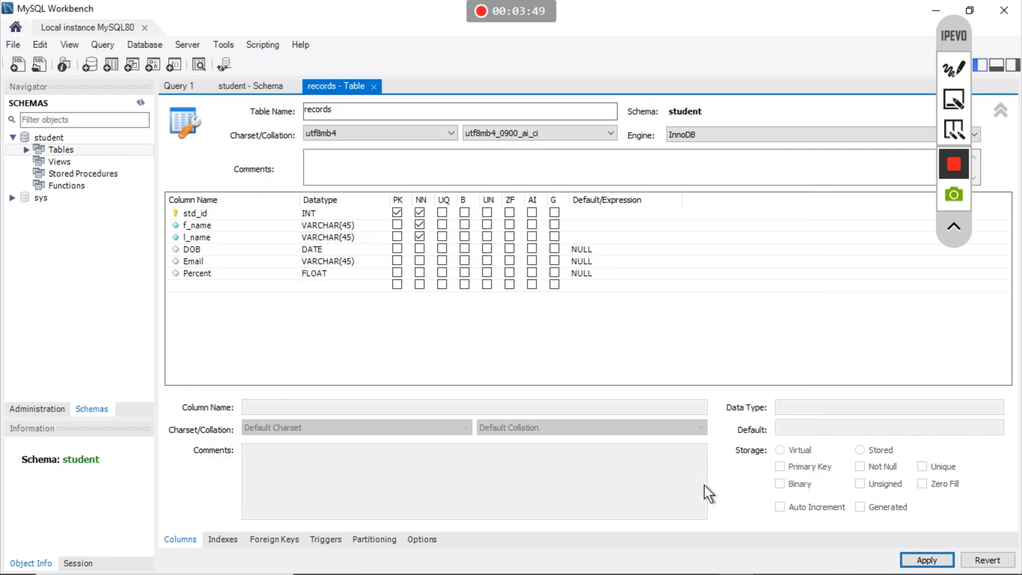
- Close the editor tabs and run SELECT * FROM student.records to view the empty table
{"action": "left_click", "coordinate": [374, 86]}
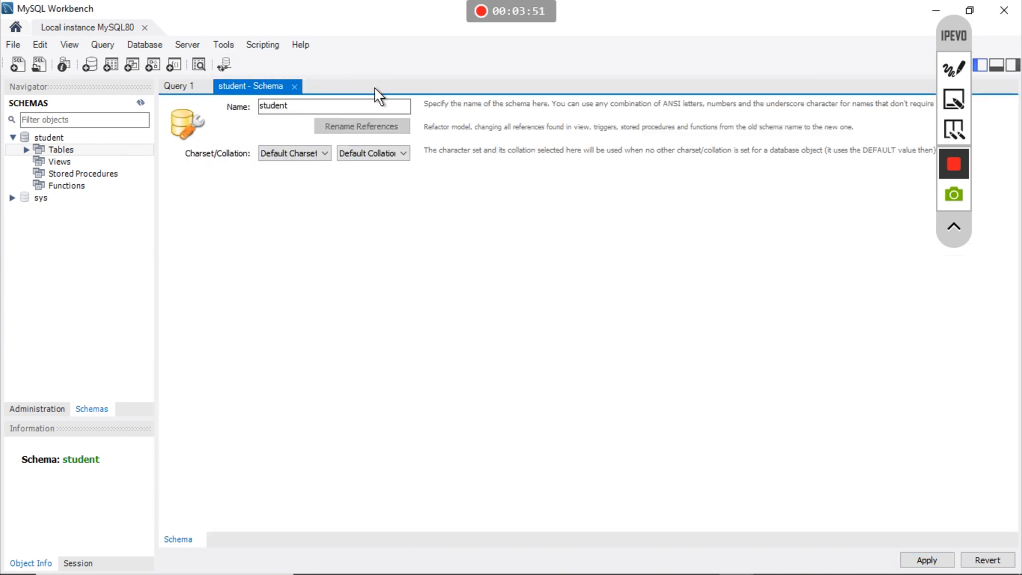
{"action": "left_click", "coordinate": [293, 86]}
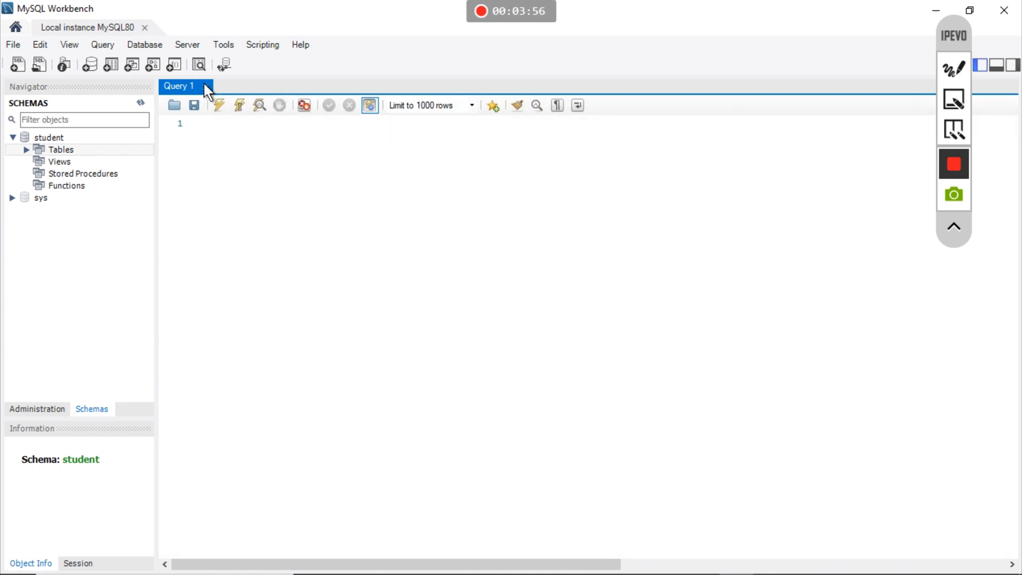
{"action": "left_click", "coordinate": [26, 150]}
{"action": "mouse_move", "coordinate": [59, 164]}
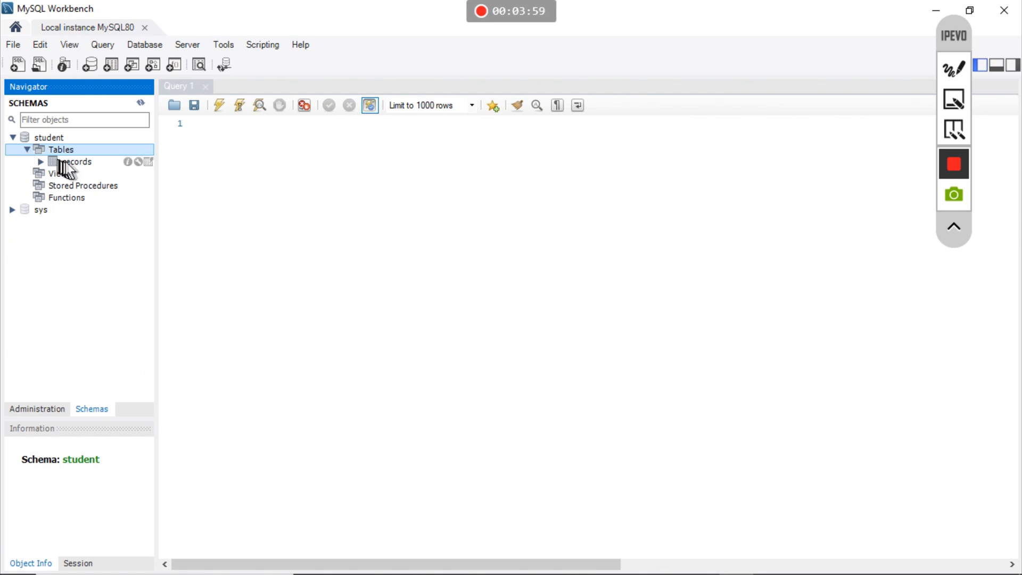
{"action": "left_click", "coordinate": [149, 162]}
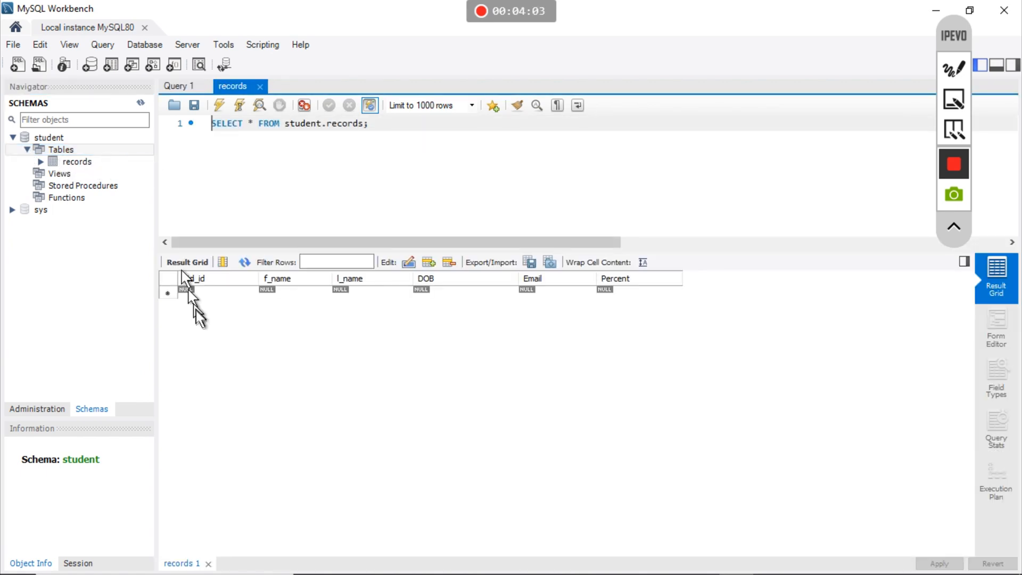
{"action": "left_click", "coordinate": [221, 292]}
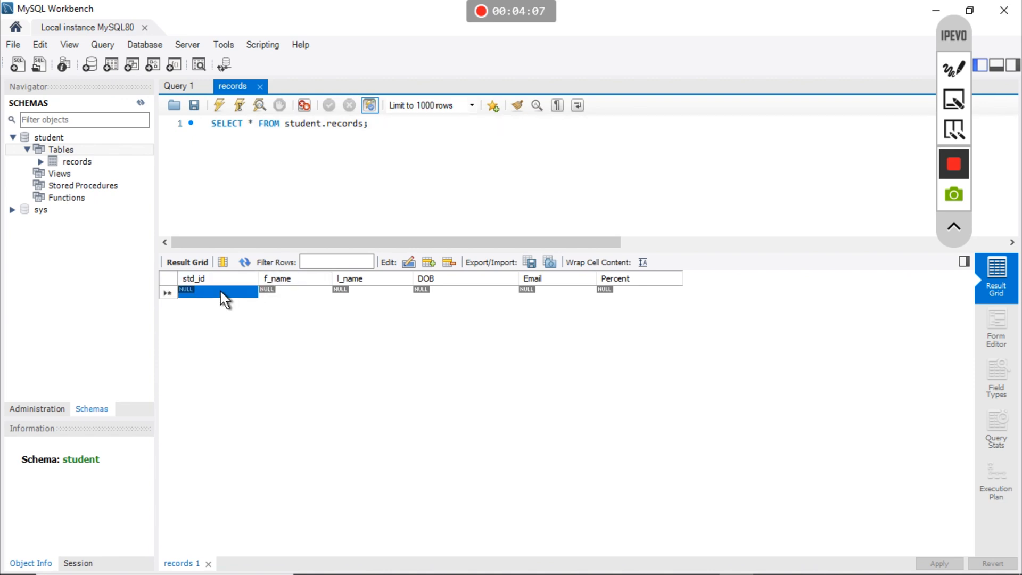
{"action": "key", "text": "Tab"}
{"action": "key", "text": "Tab"}
{"action": "key", "text": "Tab"}
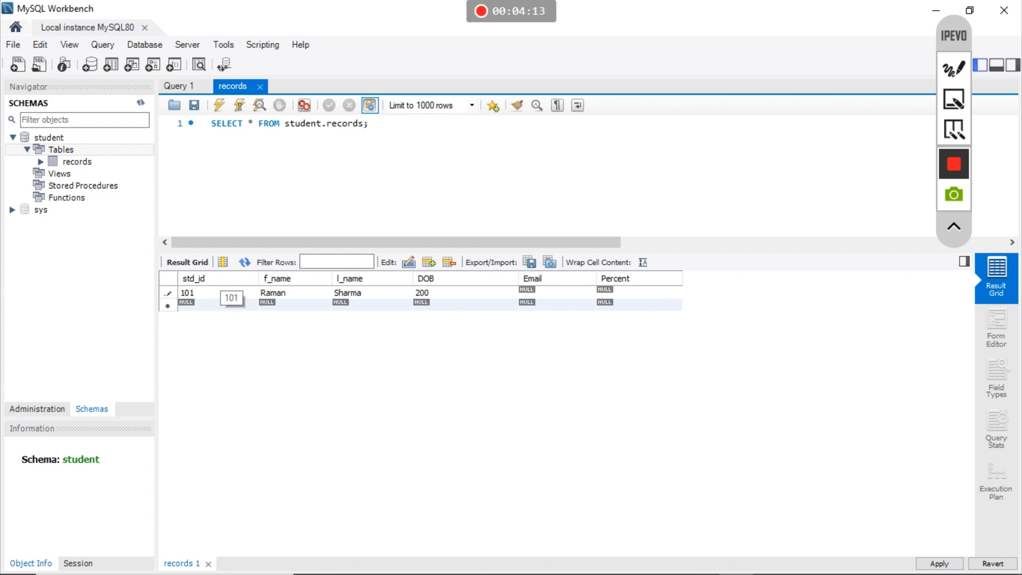
{"action": "key", "text": "Tab"}
{"action": "key", "text": "Tab"}
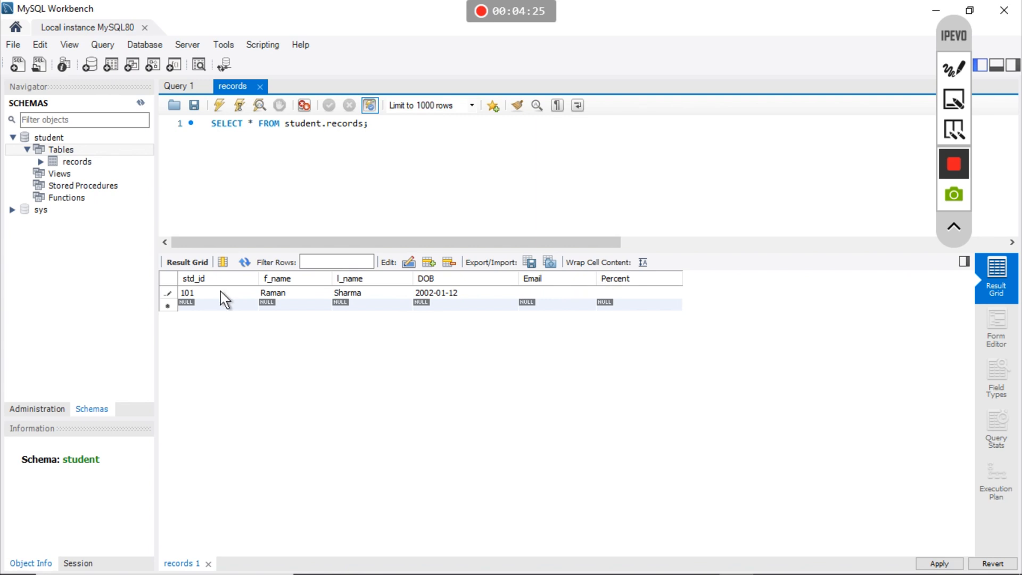
{"action": "key", "text": "Tab"}
- Enter row 102 with the student's first and last name, DOB 2002-05-12, an e-mail and percent 85
{"action": "type", "text": "102"}
{"action": "key", "text": "Tab"}
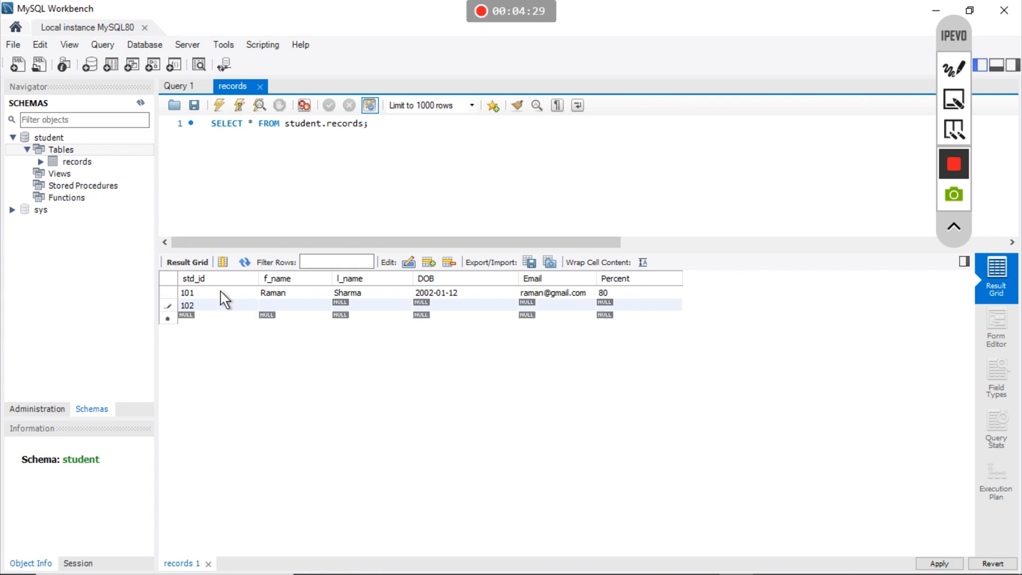
{"action": "key", "text": "Tab"}
{"action": "key", "text": "Tab"}
{"action": "type", "text": "2002*0"}
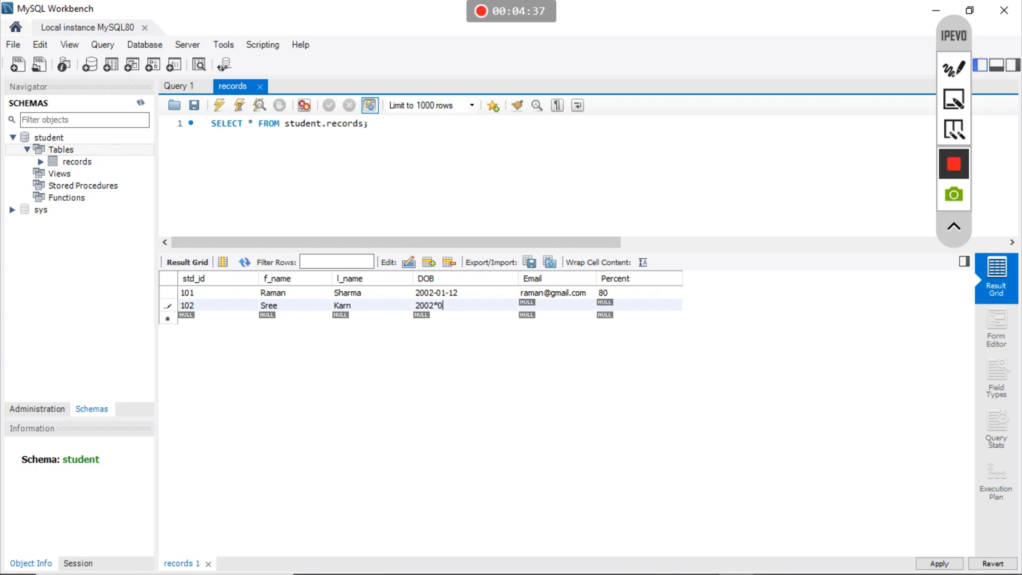
{"action": "type", "text": "5*"}
{"action": "type", "text": "12"}
{"action": "key", "text": "BackSpace"}
{"action": "key", "text": "BackSpace"}
{"action": "key", "text": "BackSpace"}
{"action": "key", "text": "BackSpace"}
{"action": "key", "text": "BackSpace"}
{"action": "key", "text": "BackSpace"}
{"action": "type", "text": "-05-12"}
{"action": "key", "text": "Tab"}
{"action": "key", "text": "Tab"}
{"action": "type", "text": "85"}
{"action": "key", "text": "Tab"}
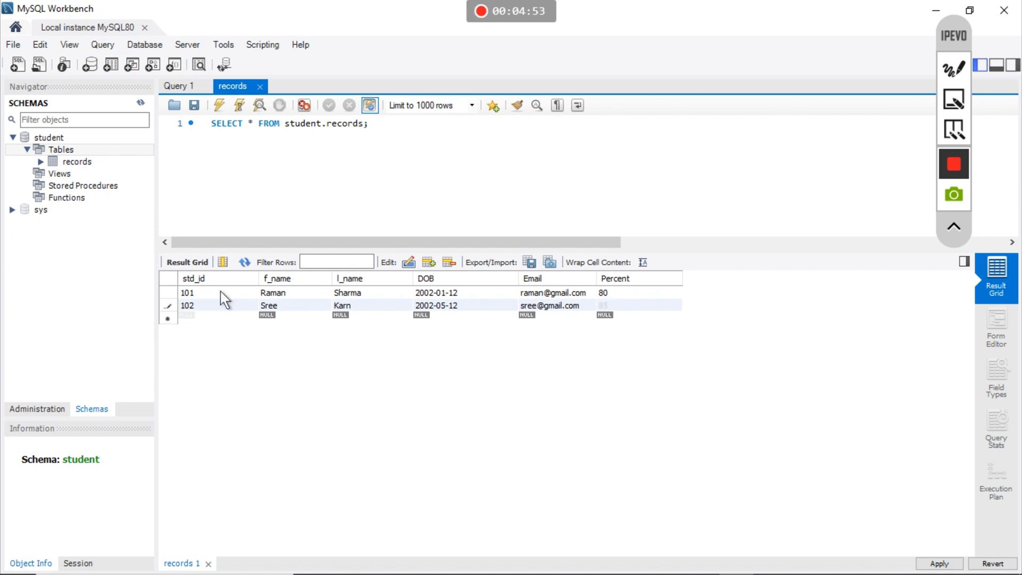
- Enter row 103 with the student's first and last name, DOB 2002-06-12, an e-mail and percent 75
{"action": "type", "text": "103"}
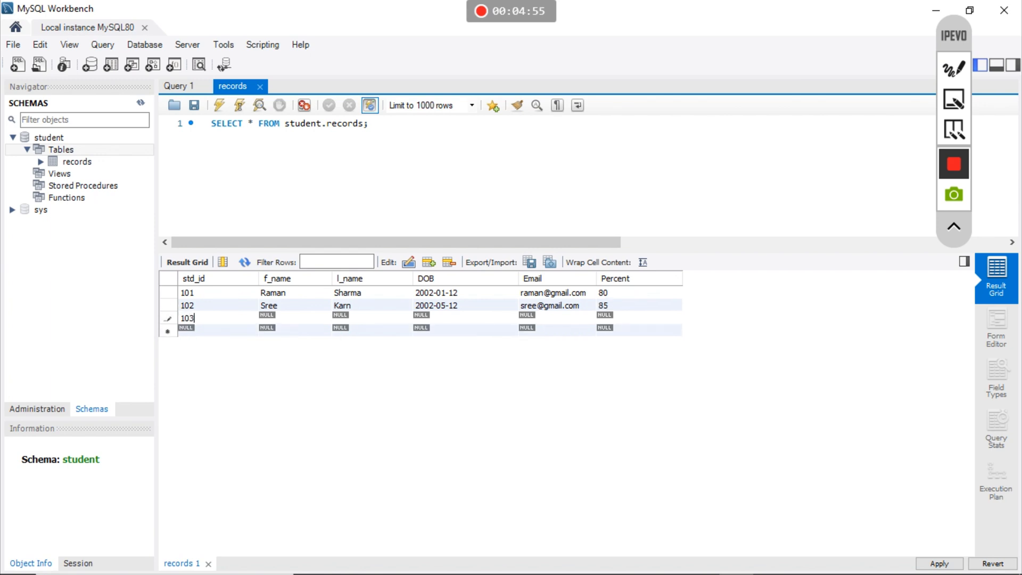
{"action": "key", "text": "Tab"}
{"action": "key", "text": "Tab"}
{"action": "key", "text": "Tab"}
{"action": "type", "text": "2002"}
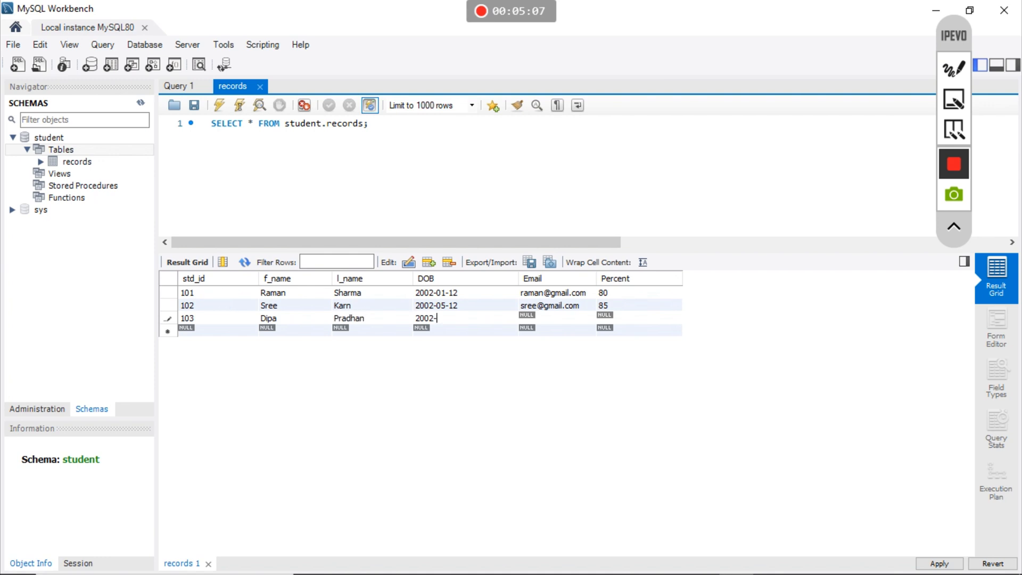
{"action": "type", "text": "-06-12"}
{"action": "key", "text": "Tab"}
{"action": "type", "text": "Dip"}
{"action": "key", "text": "BackSpace"}
{"action": "key", "text": "BackSpace"}
{"action": "key", "text": "BackSpace"}
{"action": "key", "text": "Tab"}
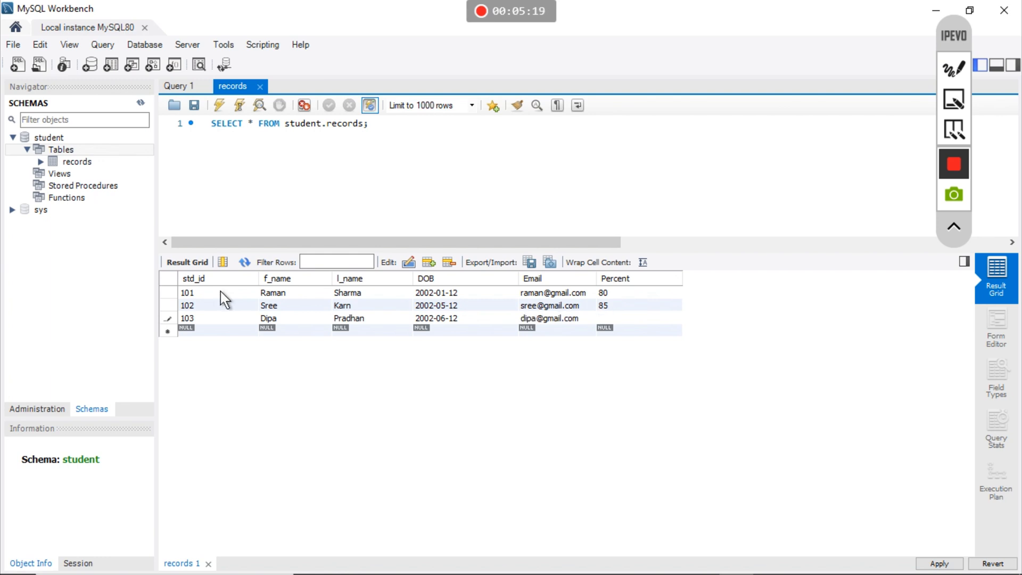
{"action": "type", "text": "75"}
- Apply the three INSERT statements, then reopen the records table to confirm rows 101–103 are saved
{"action": "left_click", "coordinate": [938, 563]}
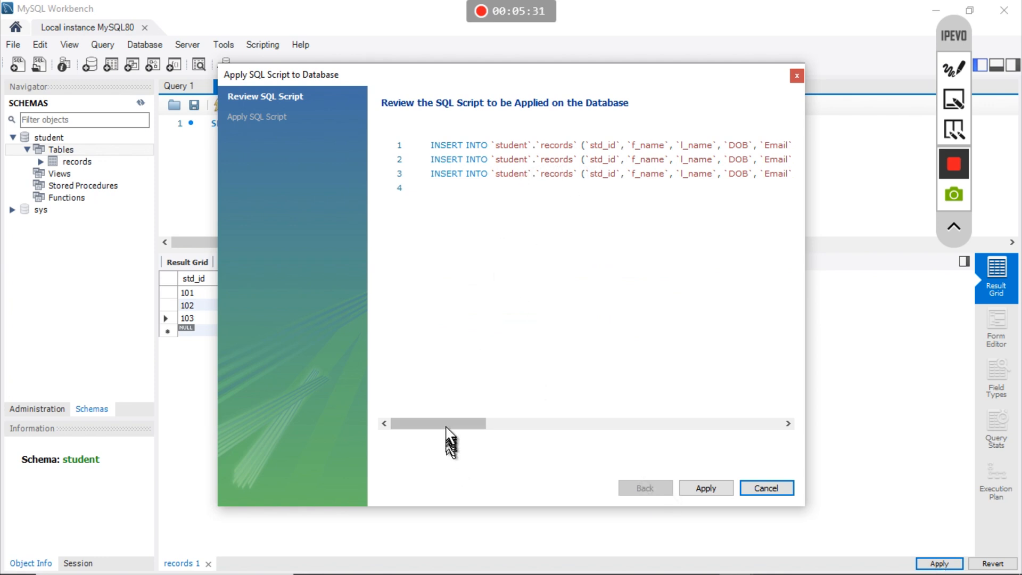
{"action": "mouse_move", "coordinate": [445, 421]}
{"action": "left_mouse_down"}
{"action": "mouse_move", "coordinate": [577, 410]}
{"action": "mouse_move", "coordinate": [445, 426]}
{"action": "left_mouse_up"}
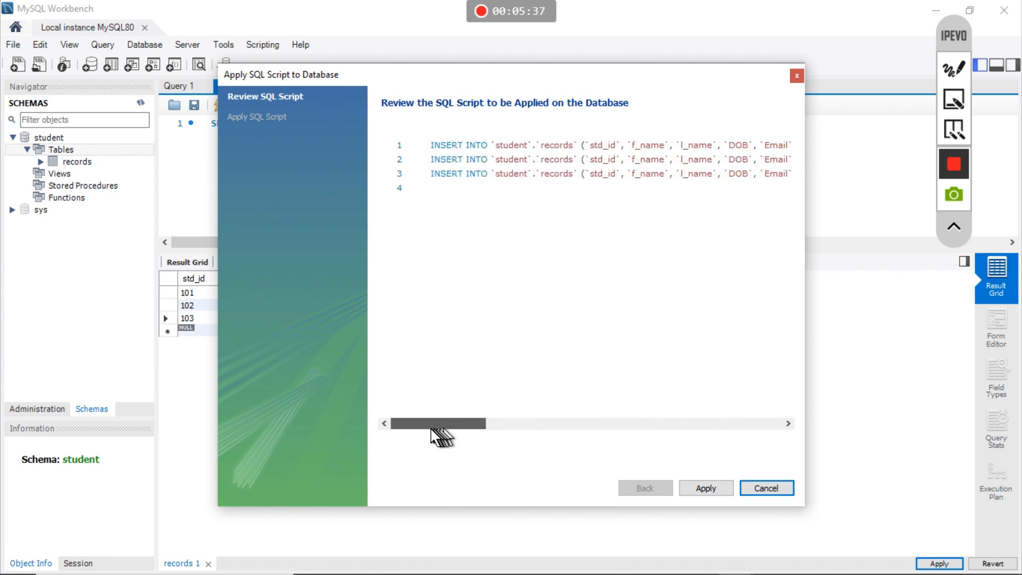
{"action": "left_click", "coordinate": [703, 488]}
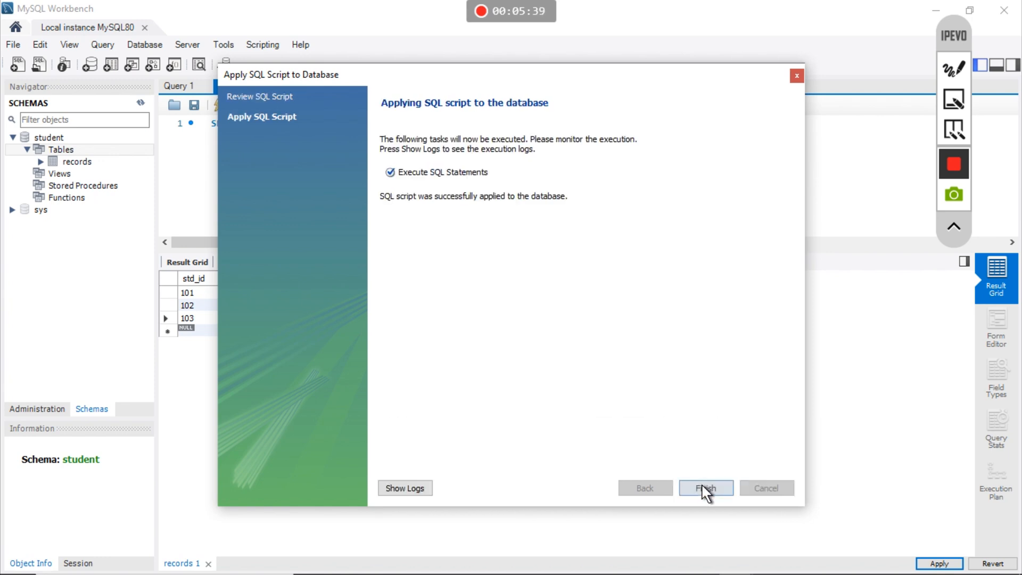
{"action": "left_click", "coordinate": [703, 488]}
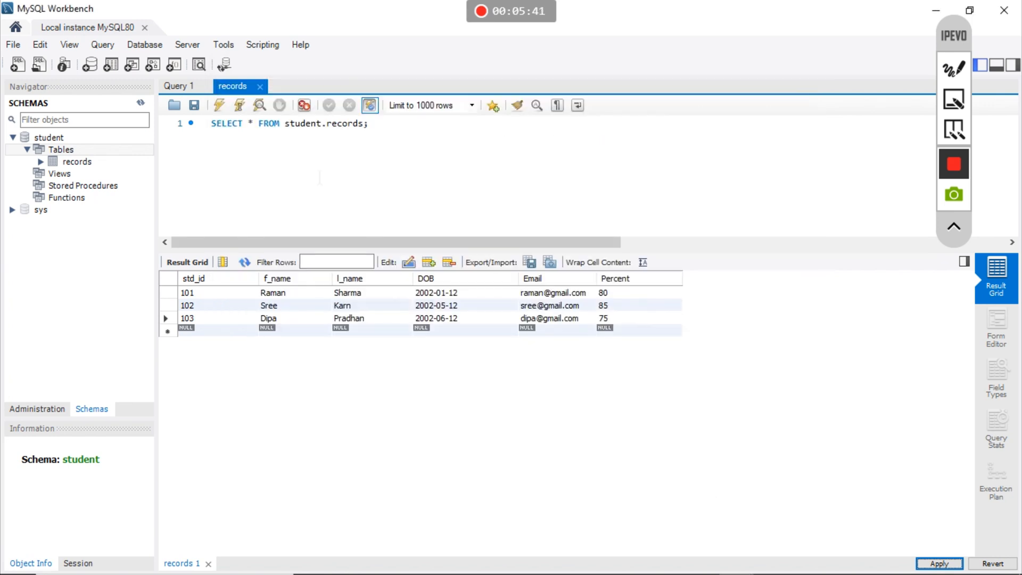
{"action": "left_click", "coordinate": [260, 86]}
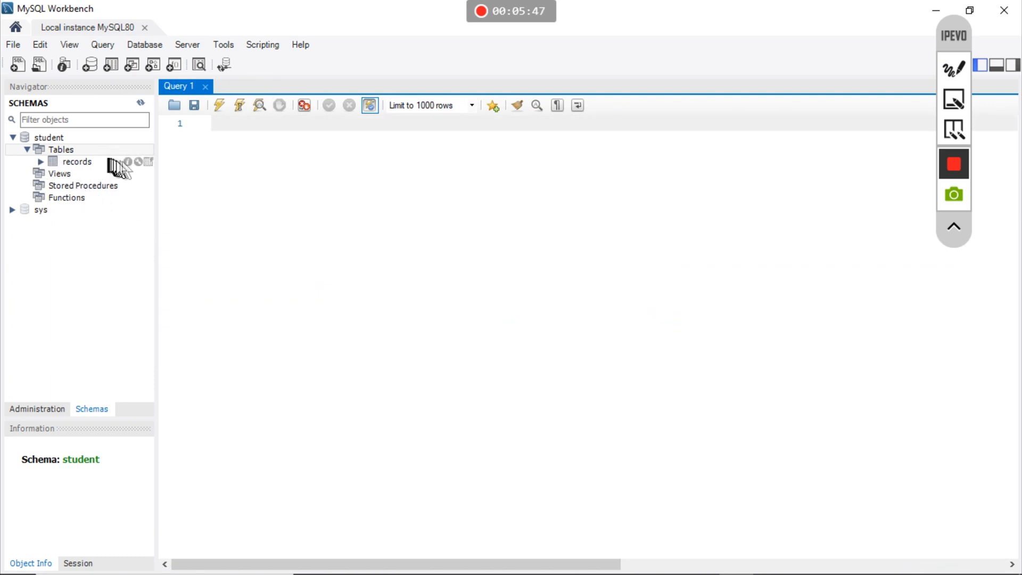
{"action": "left_click", "coordinate": [149, 161]}
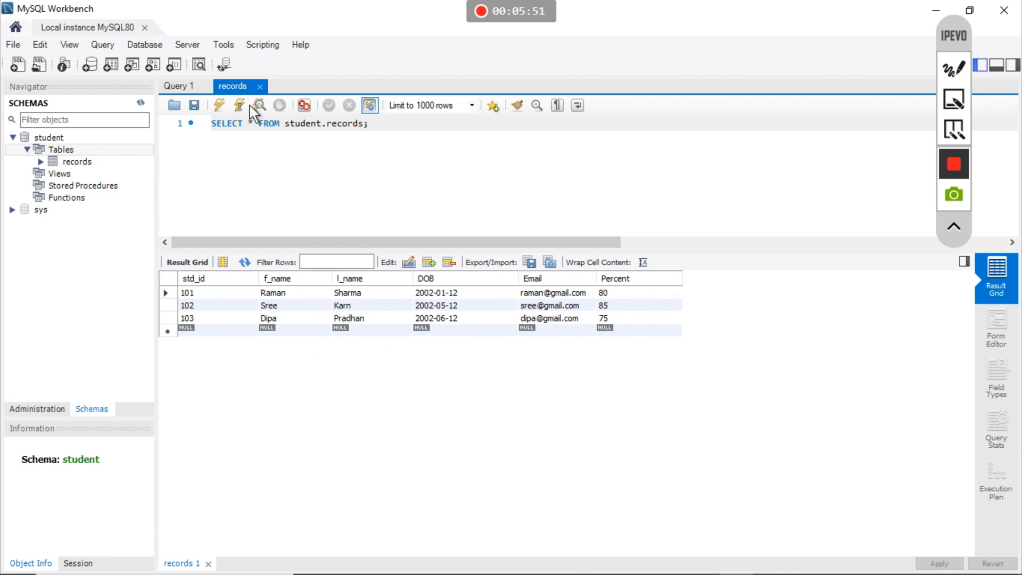
- Close the records tab and start a new view under the student schema's Views
{"action": "left_click", "coordinate": [259, 86]}
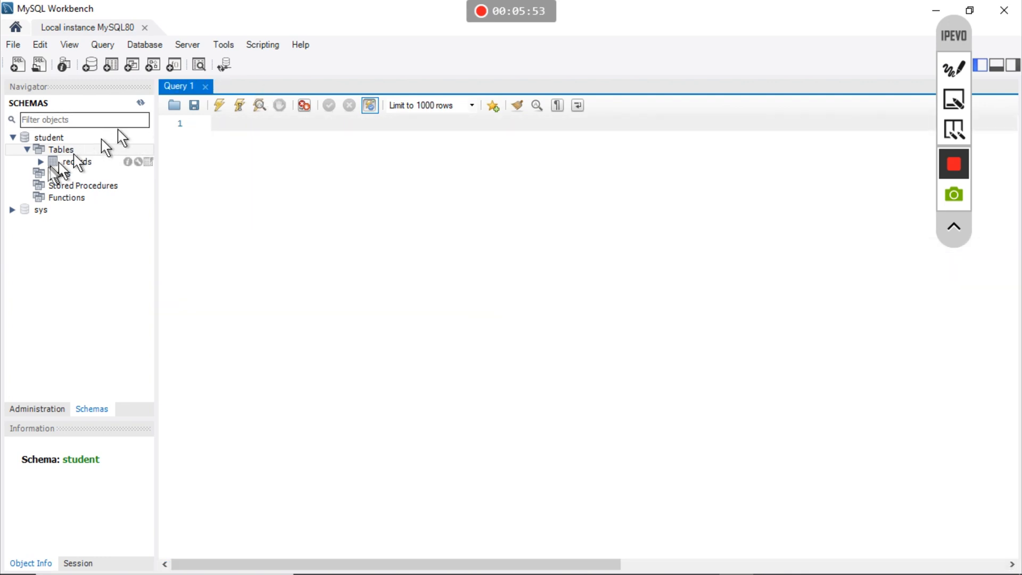
{"action": "left_click", "coordinate": [43, 174]}
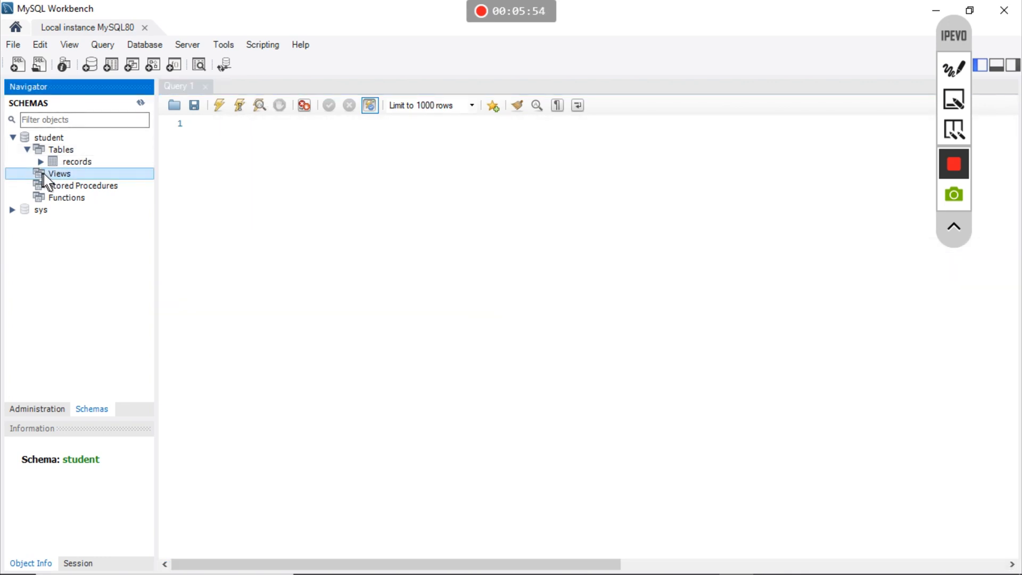
{"action": "right_click", "coordinate": [77, 177]}
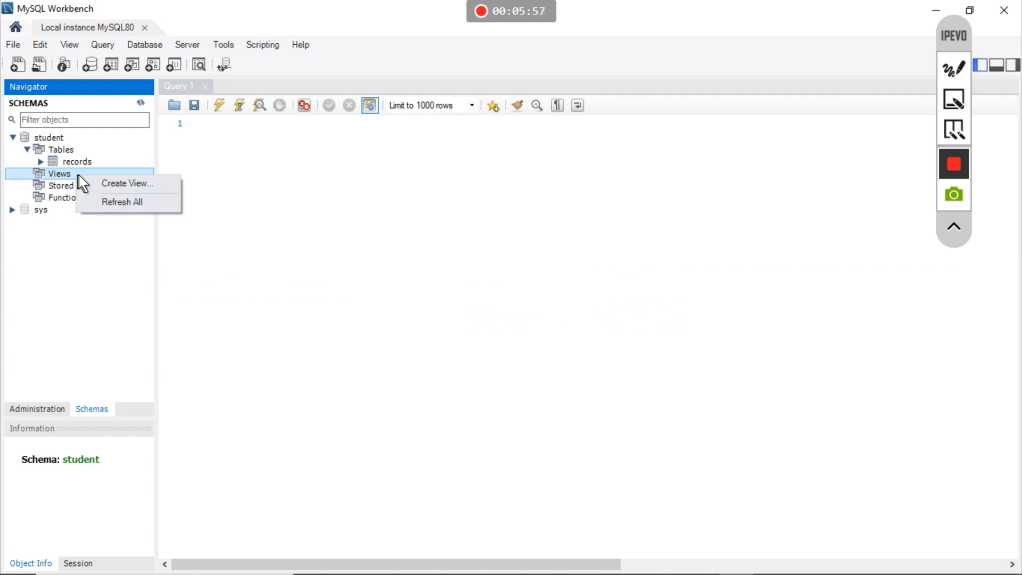
{"action": "left_click", "coordinate": [100, 182]}
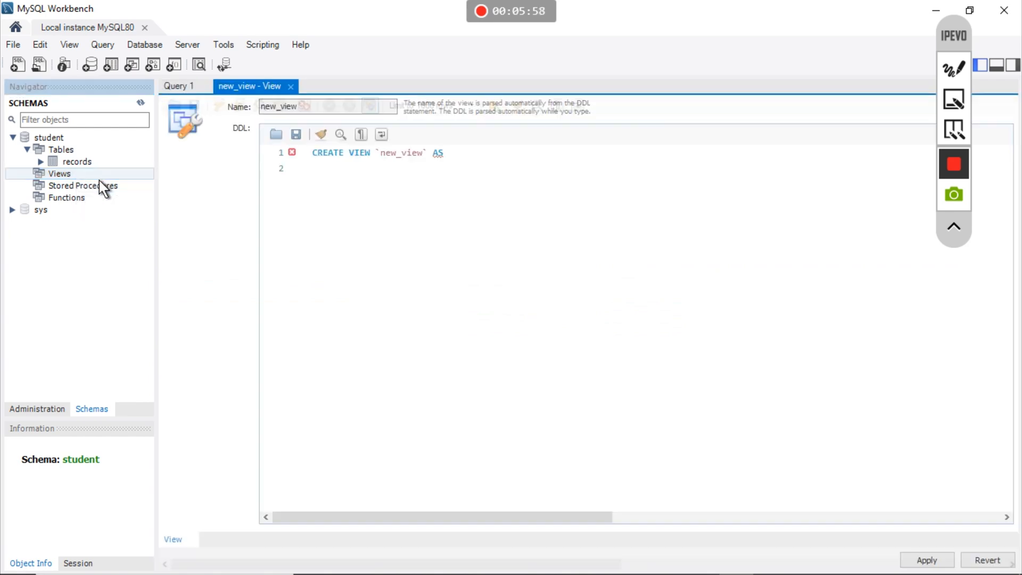
- Define the view as SELECT * from `records` where percent<80; and apply it
{"action": "left_click", "coordinate": [319, 166]}
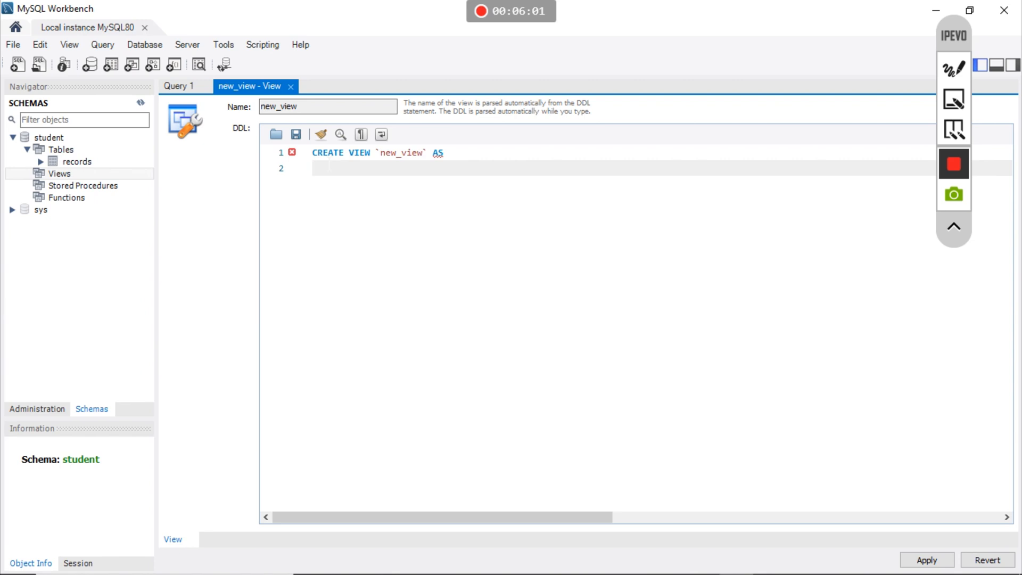
{"action": "type", "text": "SELECT *  from `rec"}
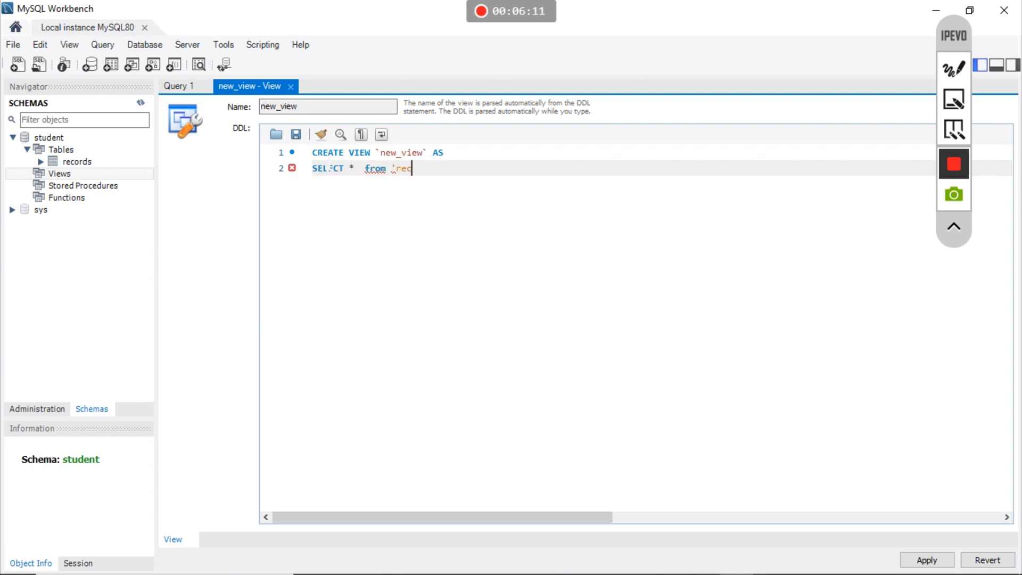
{"action": "type", "text": "ords` where percent<8"}
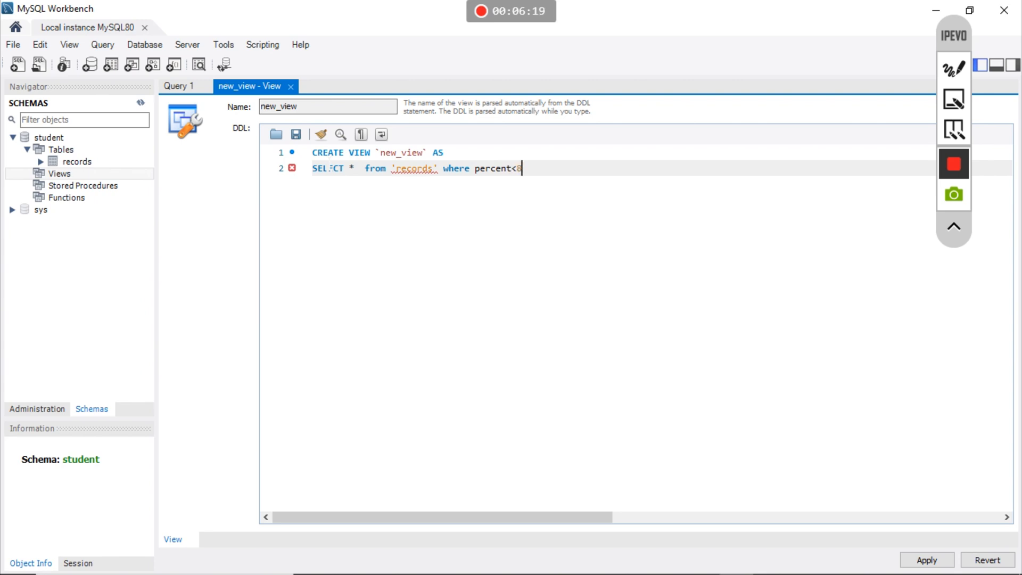
{"action": "type", "text": "0;"}
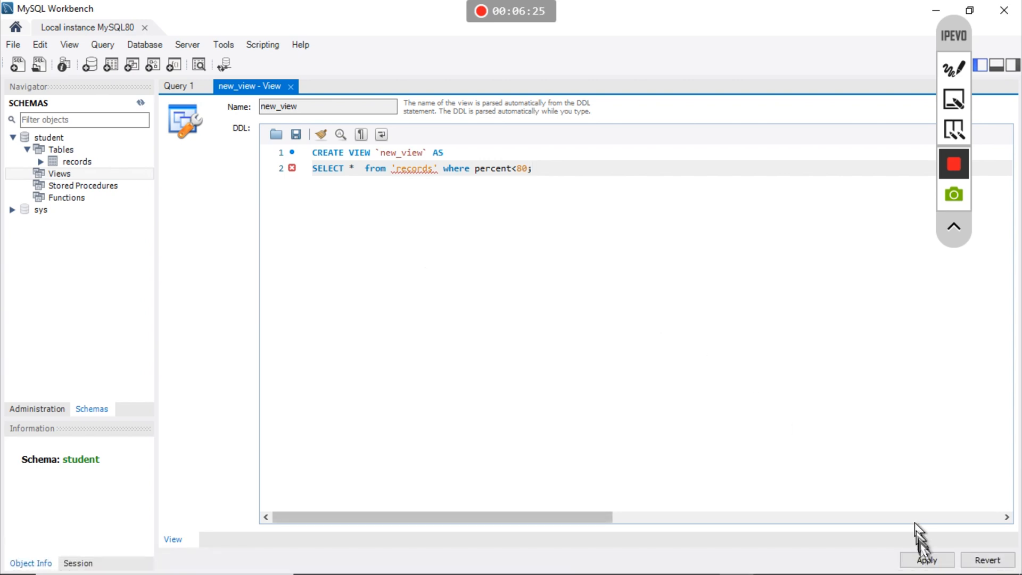
{"action": "left_click", "coordinate": [925, 558]}
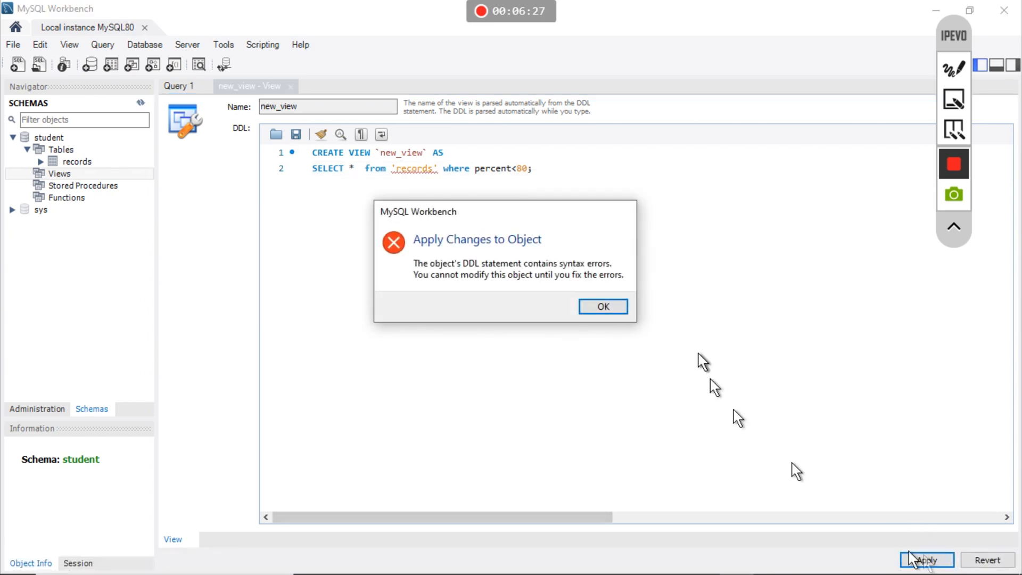
- Dismiss the syntax error and retype the table name as `records` in the FROM clause
{"action": "left_click", "coordinate": [614, 308]}
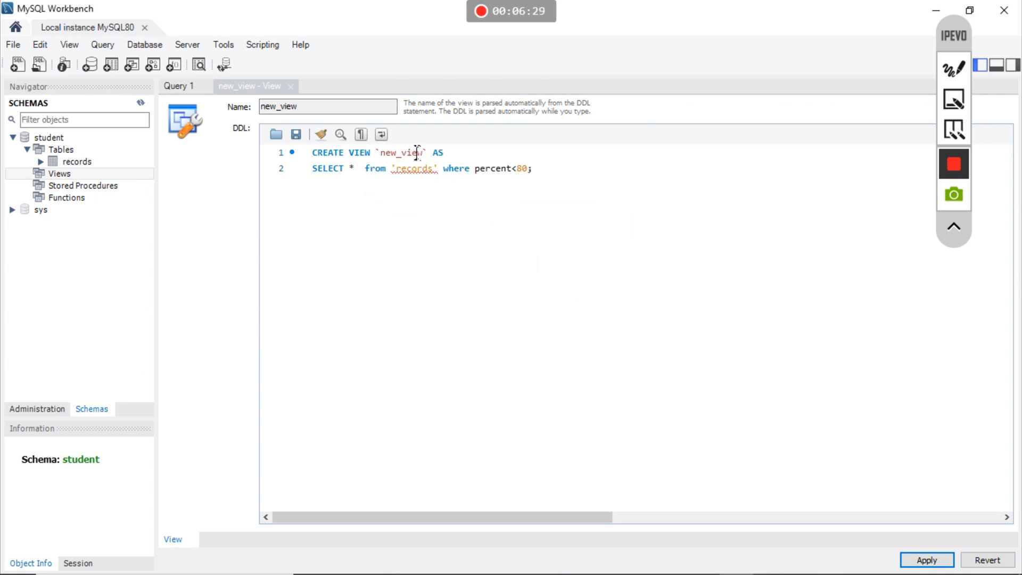
{"action": "left_click_drag", "start_coordinate": [429, 152], "coordinate": [375, 153]}
{"action": "key", "text": "ctrl+c"}
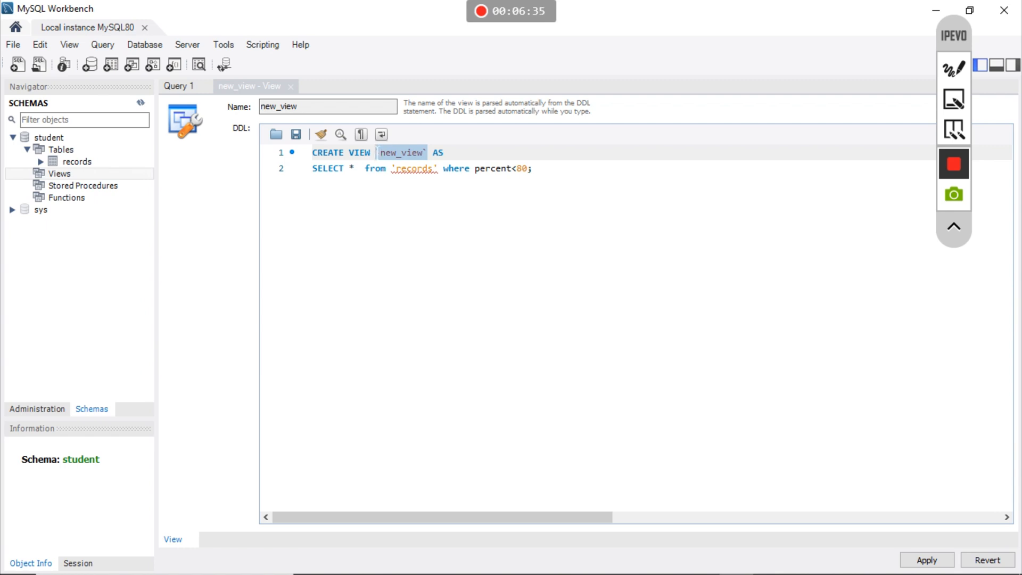
{"action": "left_click_drag", "start_coordinate": [376, 153], "coordinate": [391, 168]}
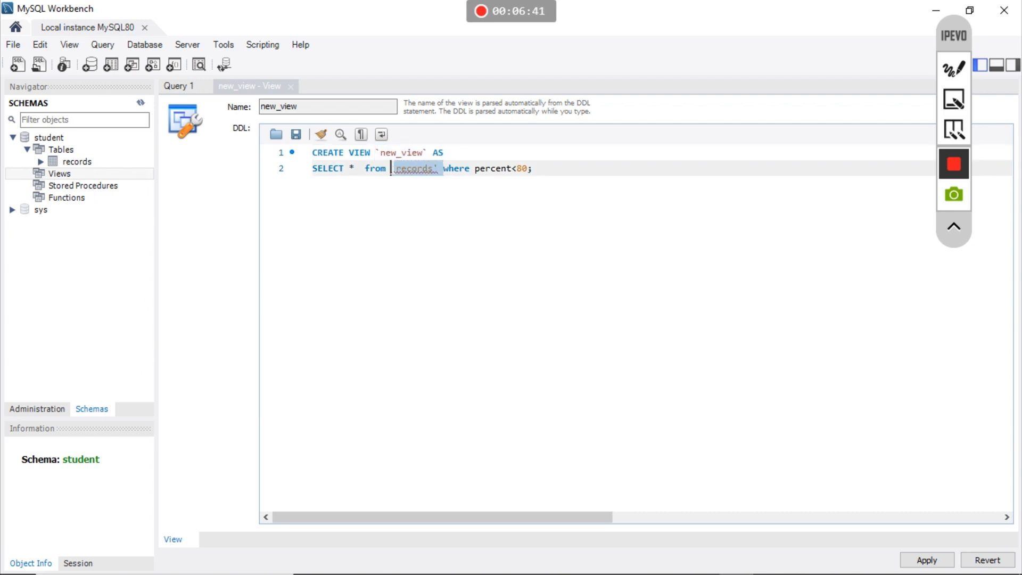
{"action": "key", "text": "ctrl+v"}
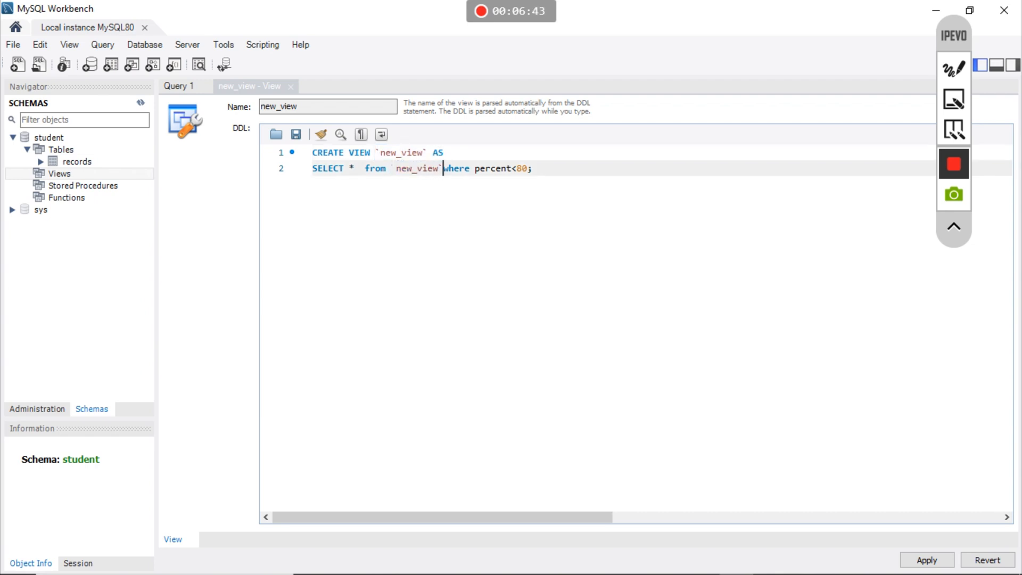
{"action": "key", "text": "BackSpace"}
{"action": "key", "text": "BackSpace"}
{"action": "key", "text": "BackSpace"}
{"action": "key", "text": "BackSpace"}
{"action": "key", "text": "BackSpace"}
{"action": "key", "text": "BackSpace"}
{"action": "key", "text": "BackSpace"}
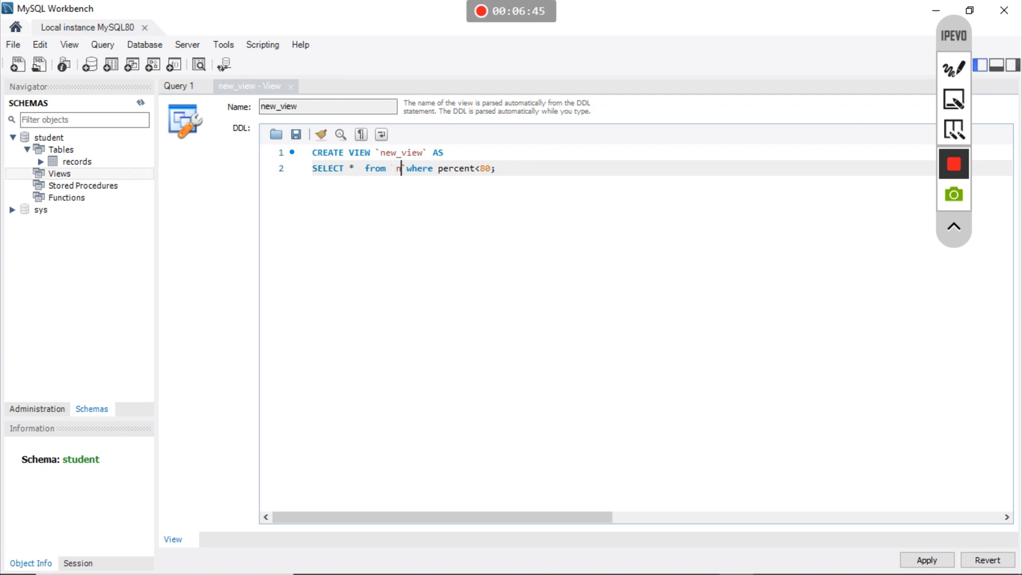
{"action": "key", "text": "BackSpace"}
{"action": "type", "text": "rec"}
{"action": "type", "text": "s"}
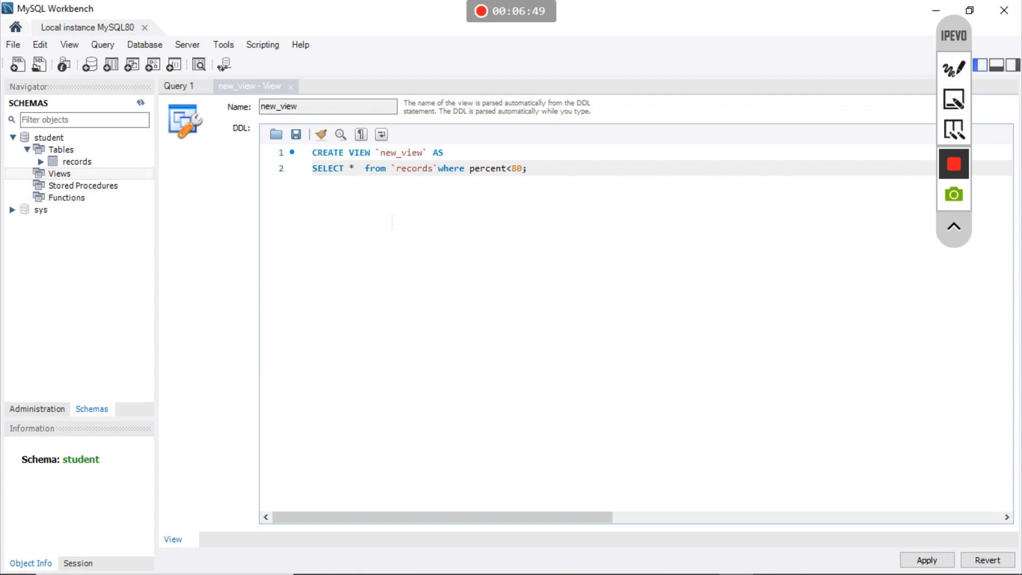
- Rename the view from new_view to view<70percent on line 1
{"action": "left_click", "coordinate": [423, 153]}
{"action": "key", "text": "BackSpace"}
{"action": "key", "text": "BackSpace"}
{"action": "key", "text": "BackSpace"}
{"action": "key", "text": "BackSpace"}
{"action": "key", "text": "BackSpace"}
{"action": "key", "text": "BackSpace"}
{"action": "key", "text": "BackSpace"}
{"action": "key", "text": "BackSpace"}
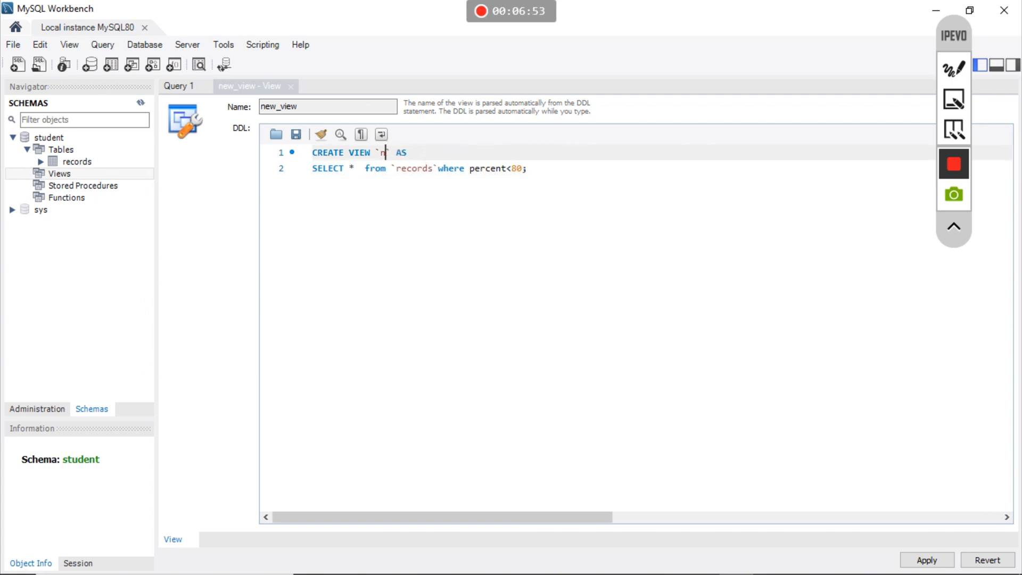
{"action": "type", "text": "view<70percent"}
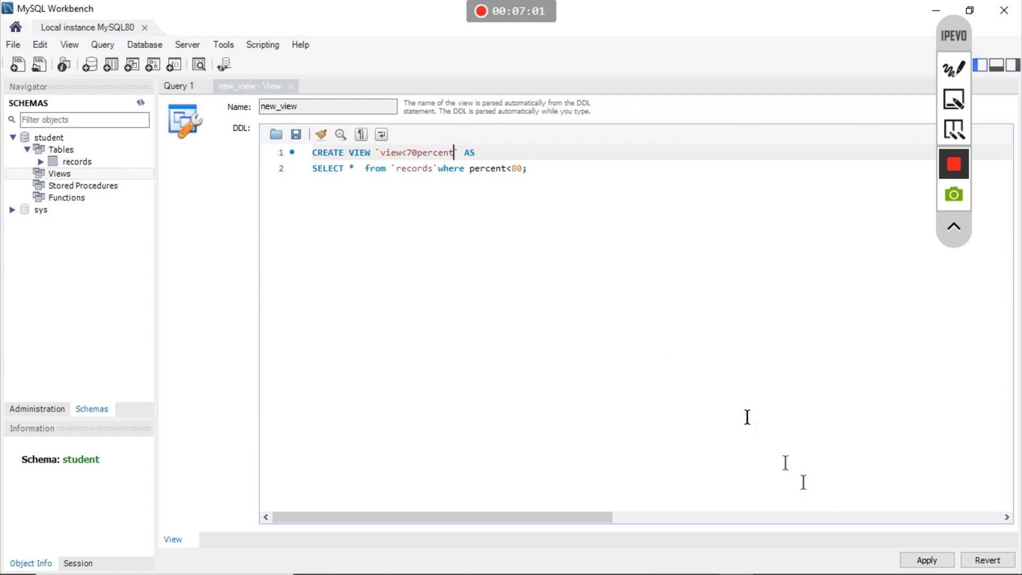
{"action": "left_click", "coordinate": [653, 367]}
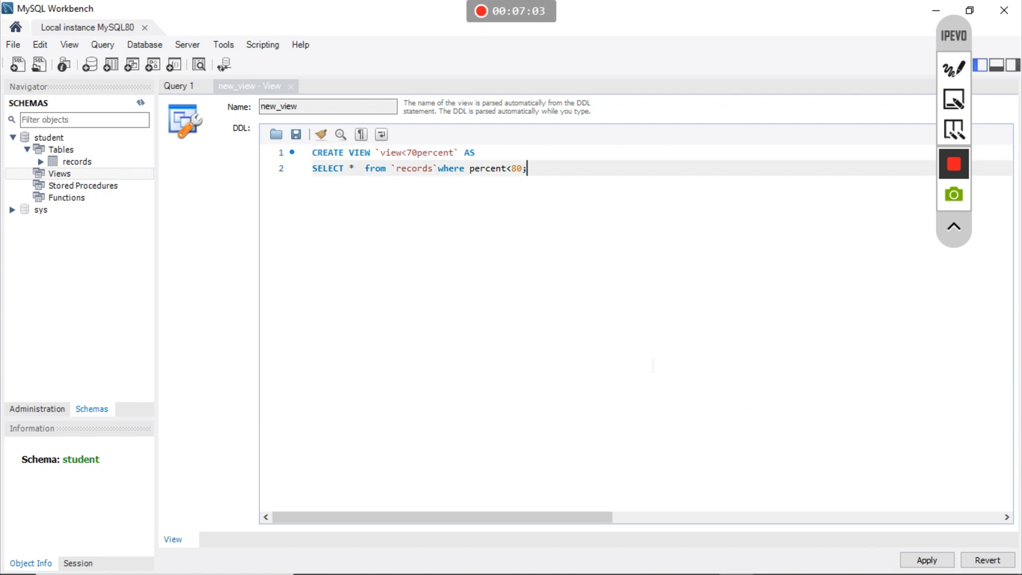
- Apply the CREATE VIEW script for view<70percent and finish
{"action": "left_click", "coordinate": [915, 562]}
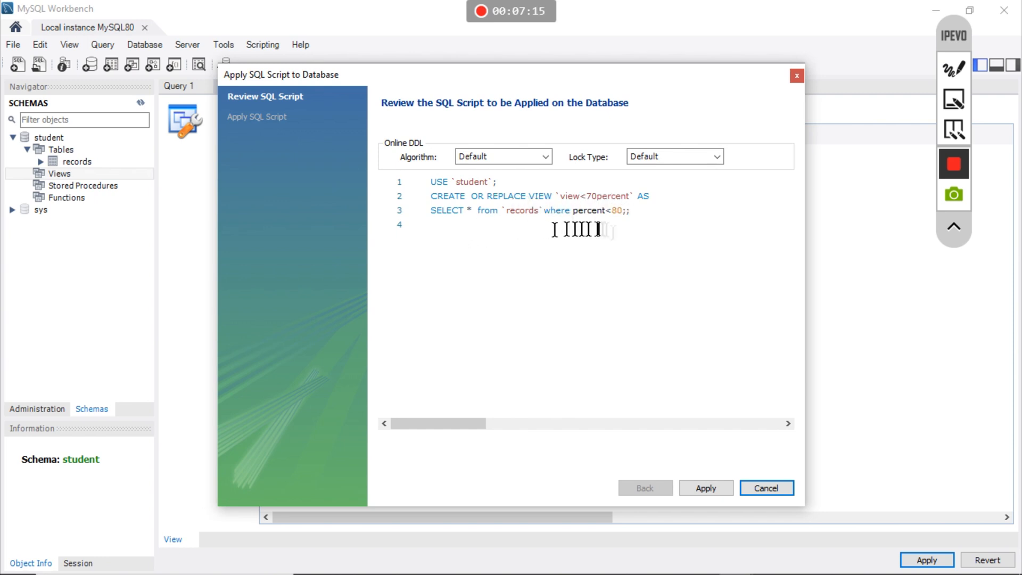
{"action": "left_click", "coordinate": [706, 488]}
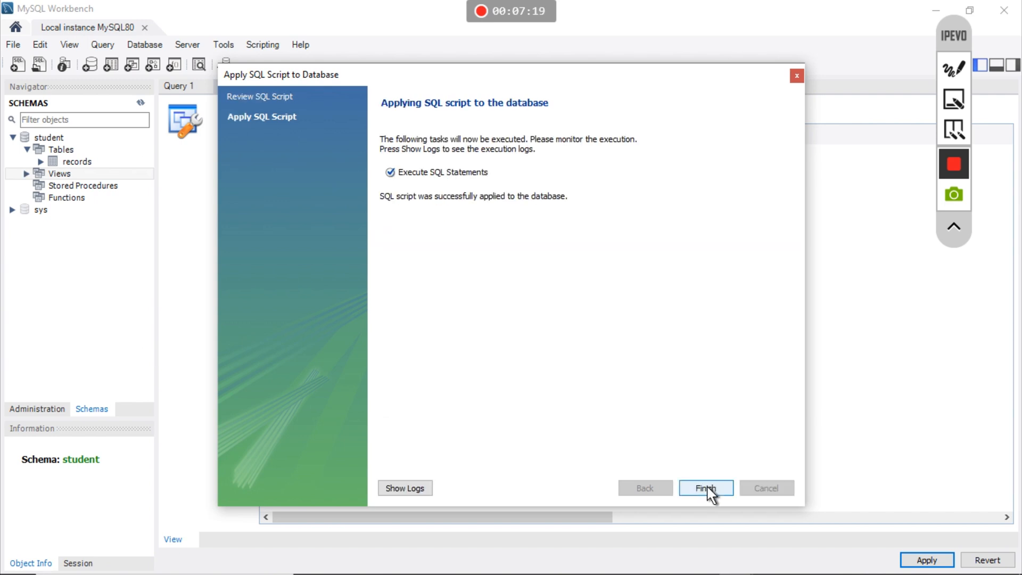
{"action": "left_click", "coordinate": [707, 488]}
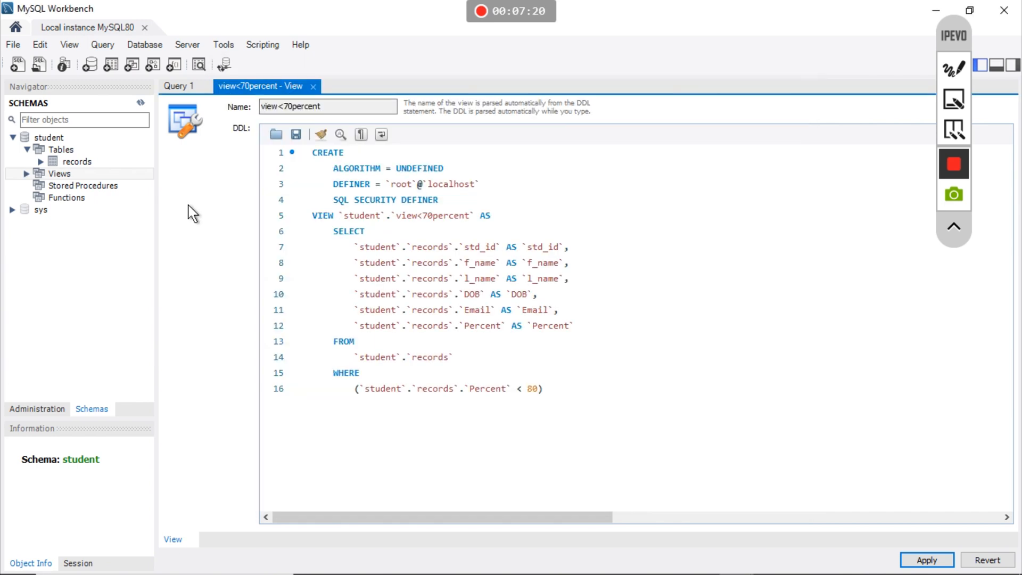
- Query view<70percent from the Navigator, showing only student 103 with Percent 75
{"action": "left_click", "coordinate": [26, 173]}
{"action": "mouse_move", "coordinate": [104, 183]}
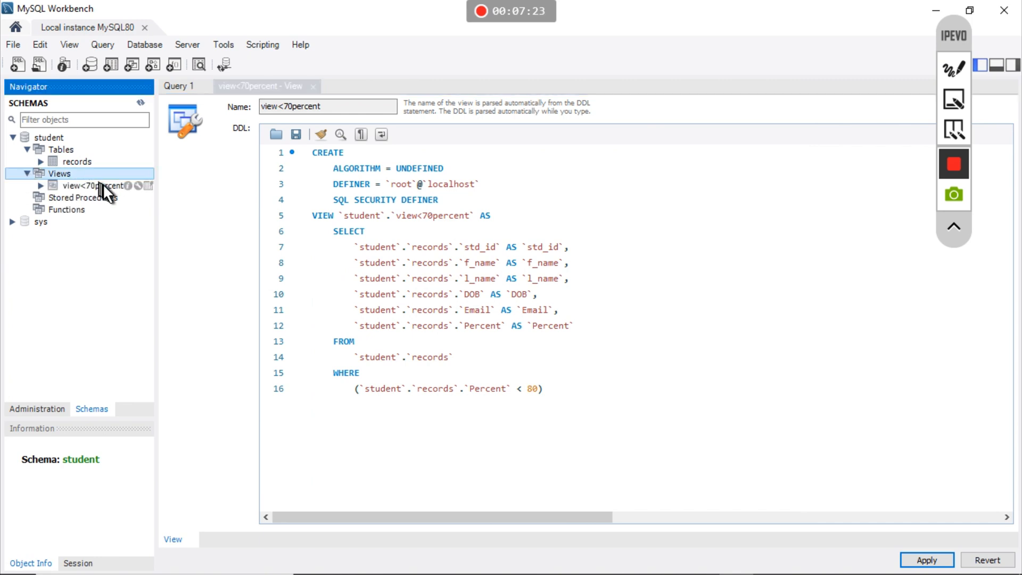
{"action": "left_click", "coordinate": [148, 186]}
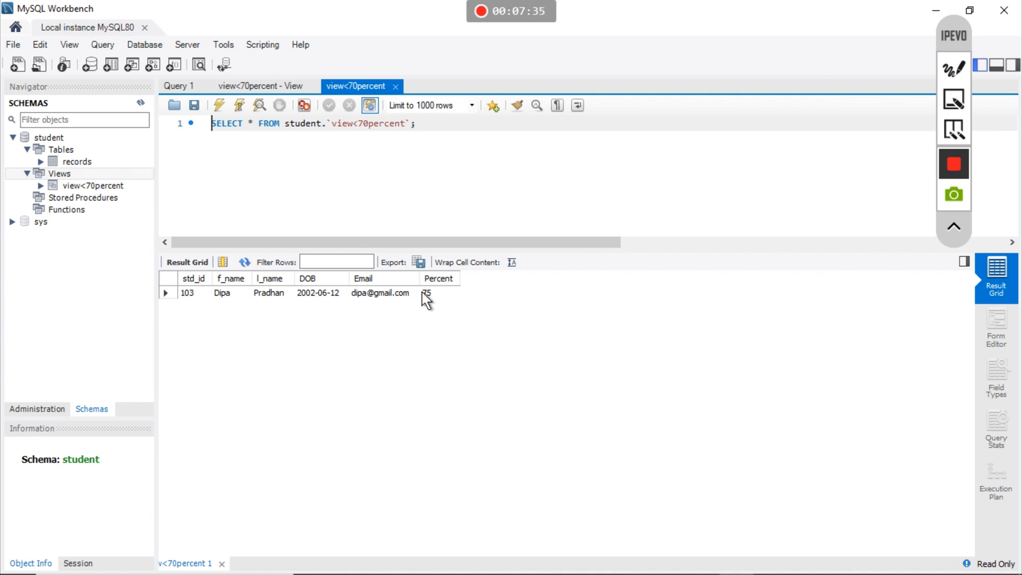
{"action": "left_click", "coordinate": [105, 186]}
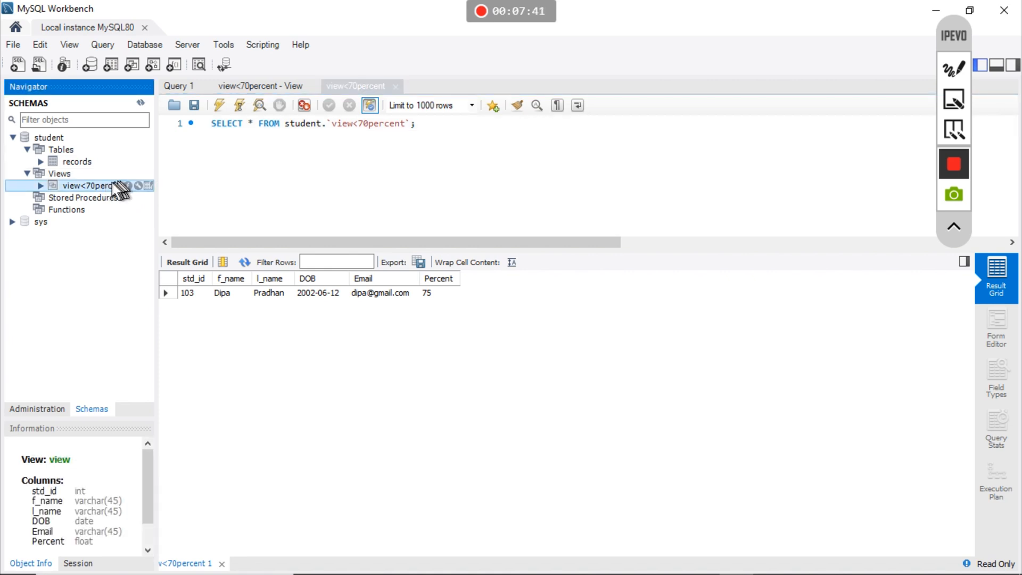
- Alter view<70percent, changing 70 to 80 in its name, and apply
{"action": "right_click", "coordinate": [113, 186]}
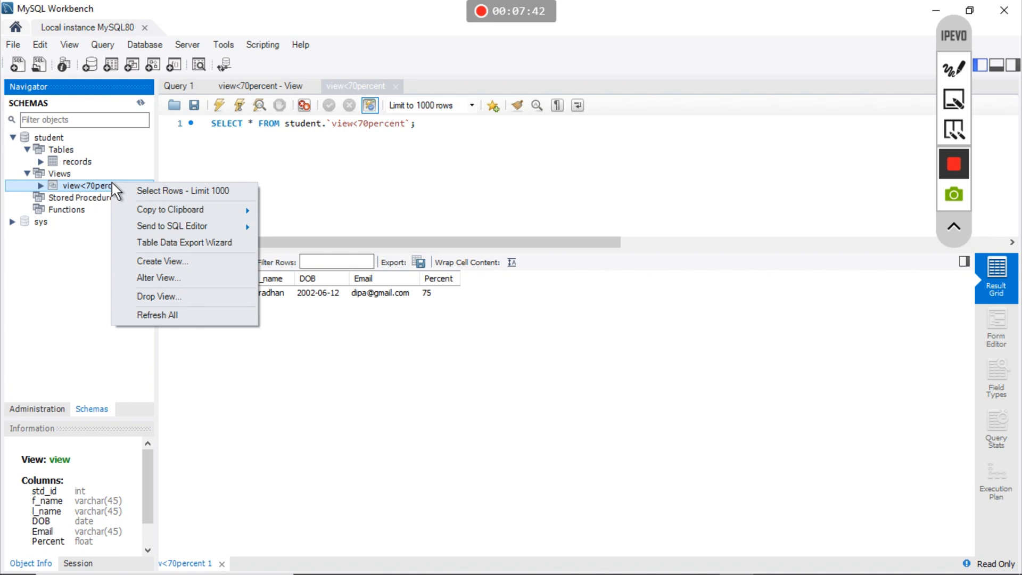
{"action": "left_click", "coordinate": [158, 279]}
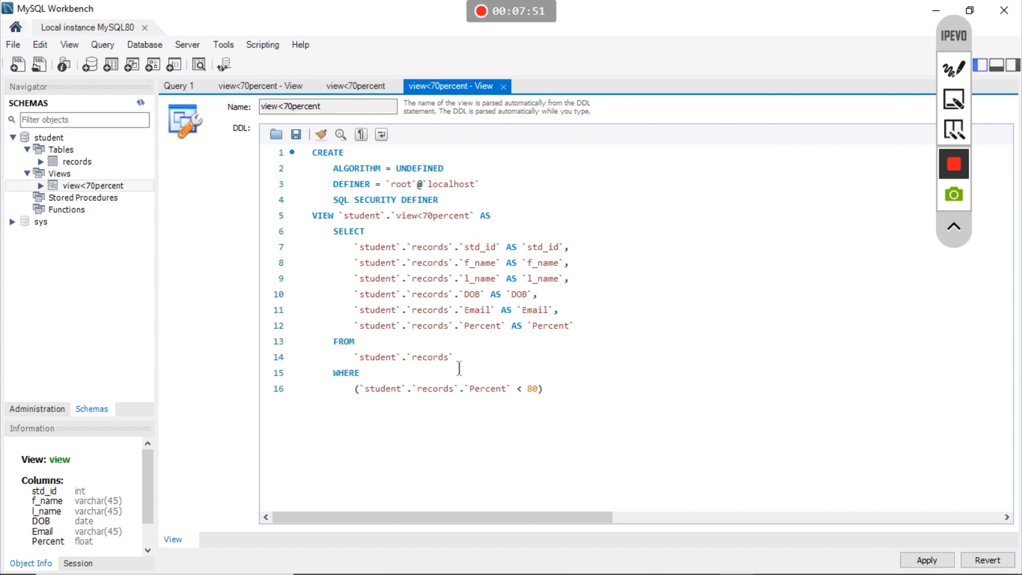
{"action": "left_click", "coordinate": [433, 215]}
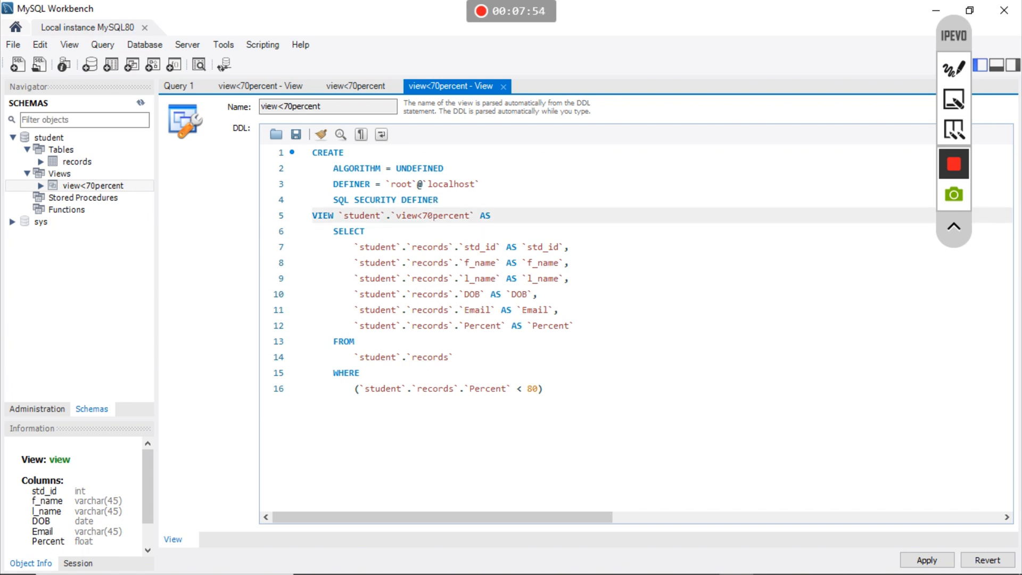
{"action": "key", "text": "BackSpace"}
{"action": "key", "text": "BackSpace"}
{"action": "type", "text": "80"}
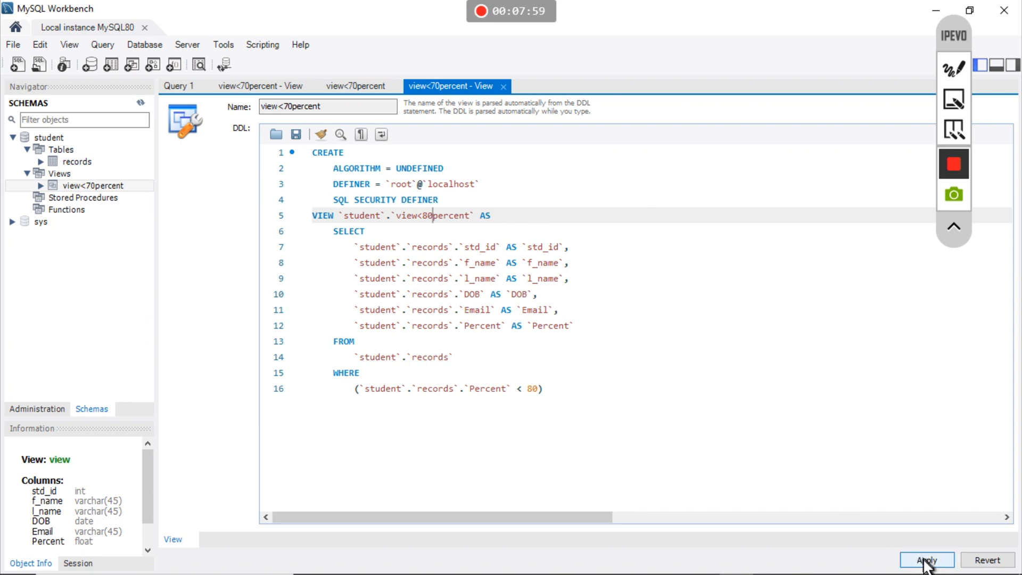
{"action": "left_click", "coordinate": [926, 560]}
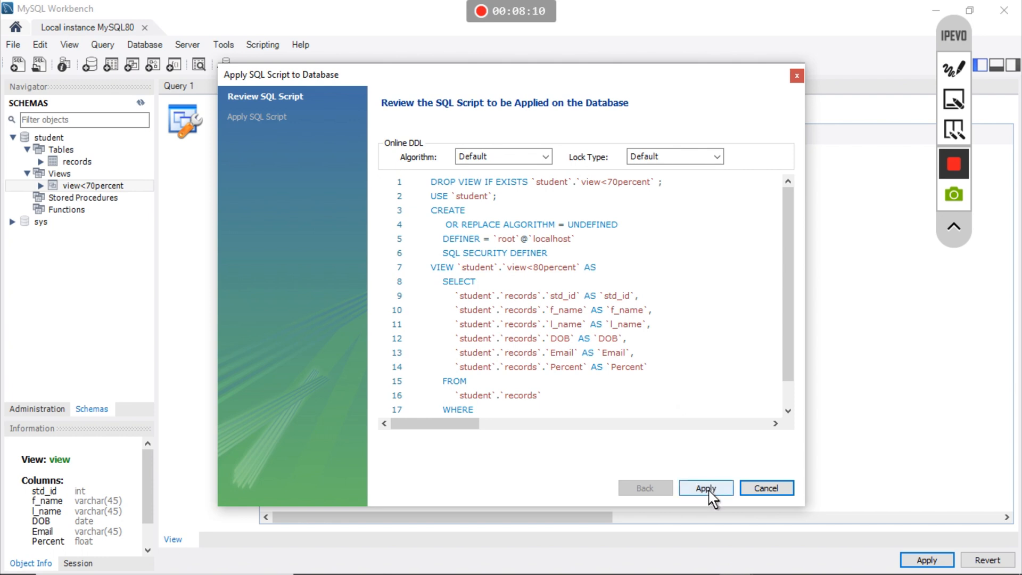
- Review and apply the script renaming the view to view<80percent, then finish
{"action": "left_click", "coordinate": [789, 411]}
{"action": "left_click", "coordinate": [788, 411]}
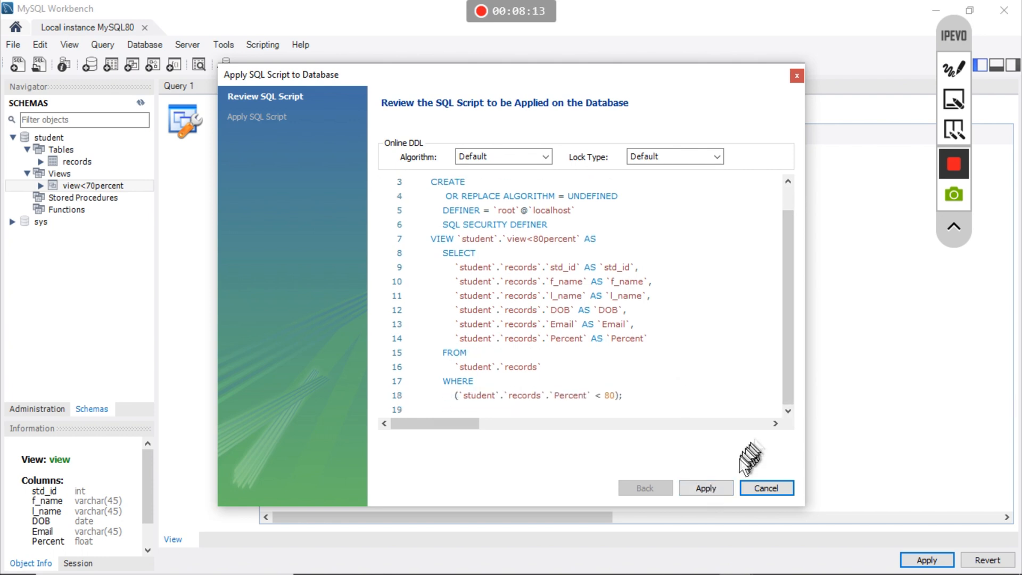
{"action": "left_click", "coordinate": [710, 488]}
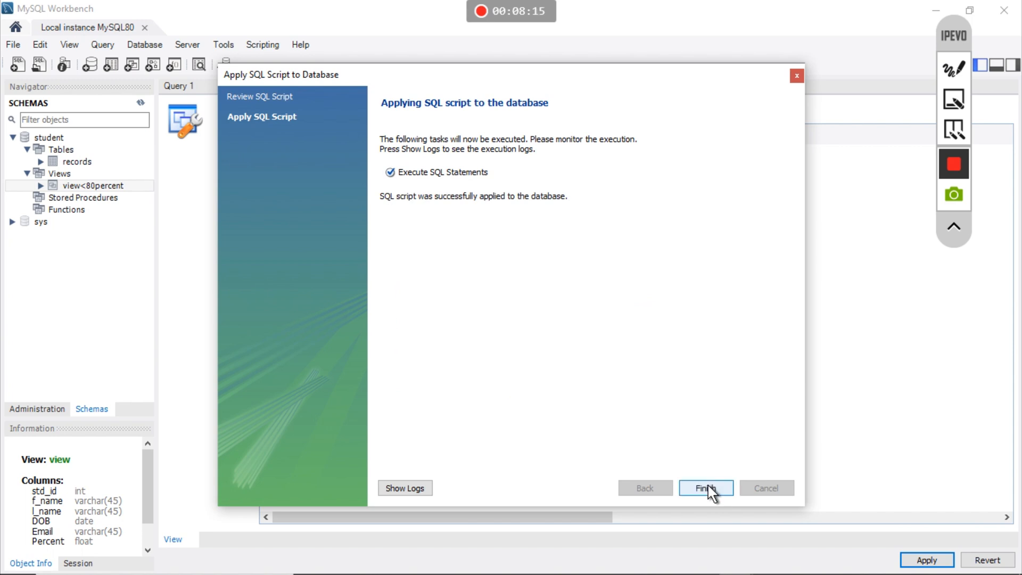
{"action": "left_click", "coordinate": [706, 488]}
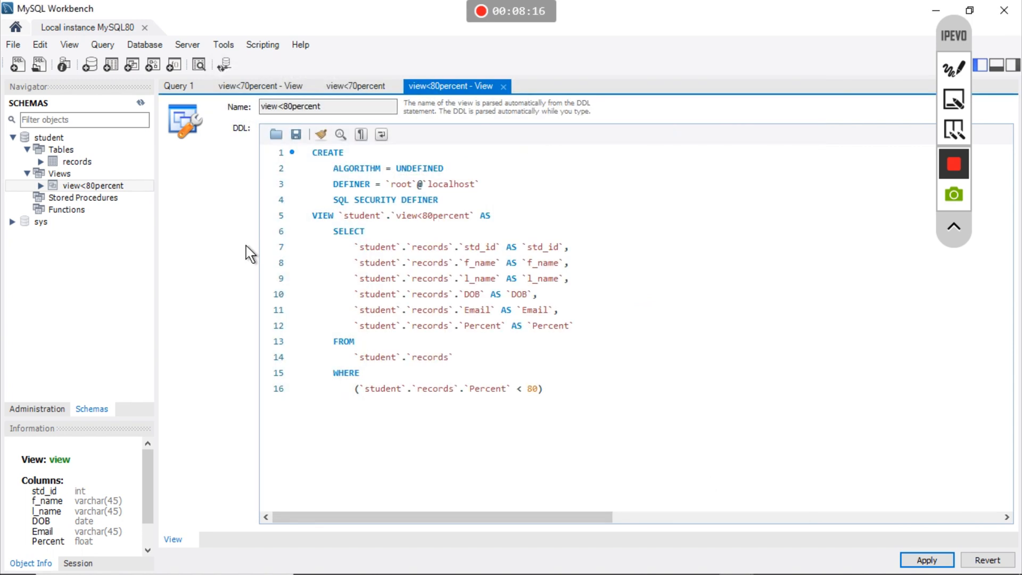
- Query view<80percent, then collapse the Views and Tables nodes and select the student schema
{"action": "left_click", "coordinate": [147, 185]}
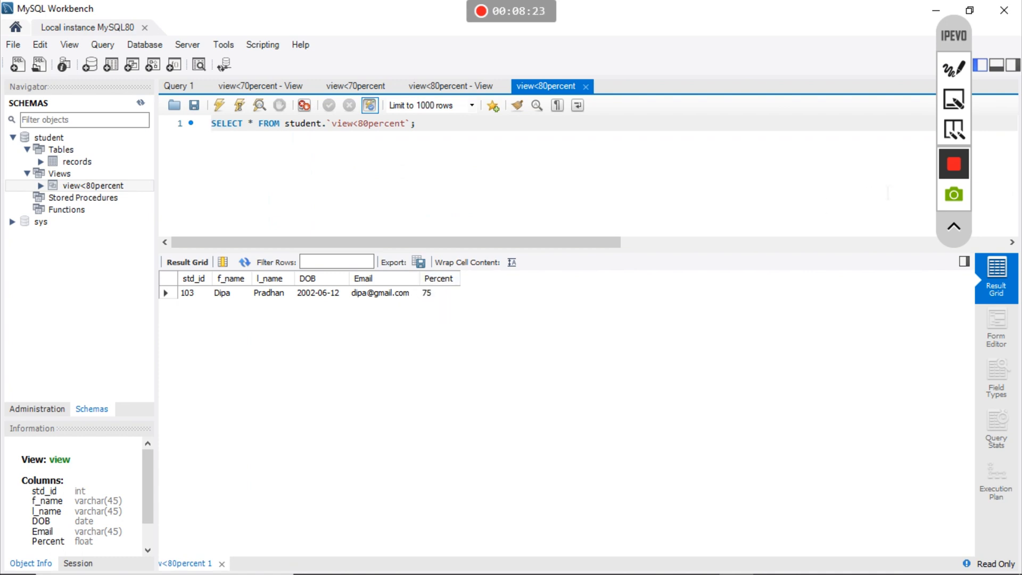
{"action": "left_click", "coordinate": [27, 173]}
{"action": "left_click", "coordinate": [26, 150]}
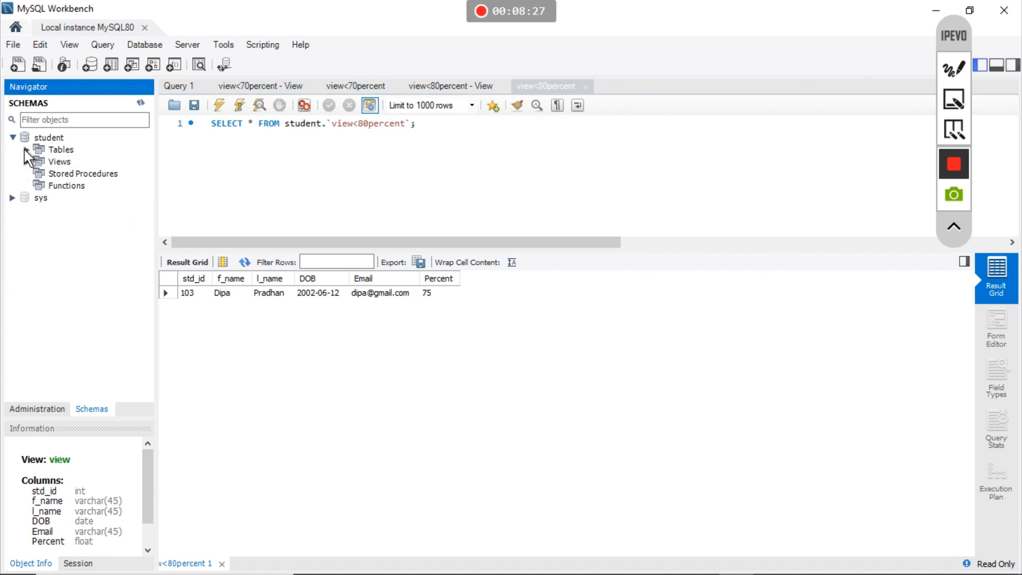
{"action": "left_click", "coordinate": [16, 137]}
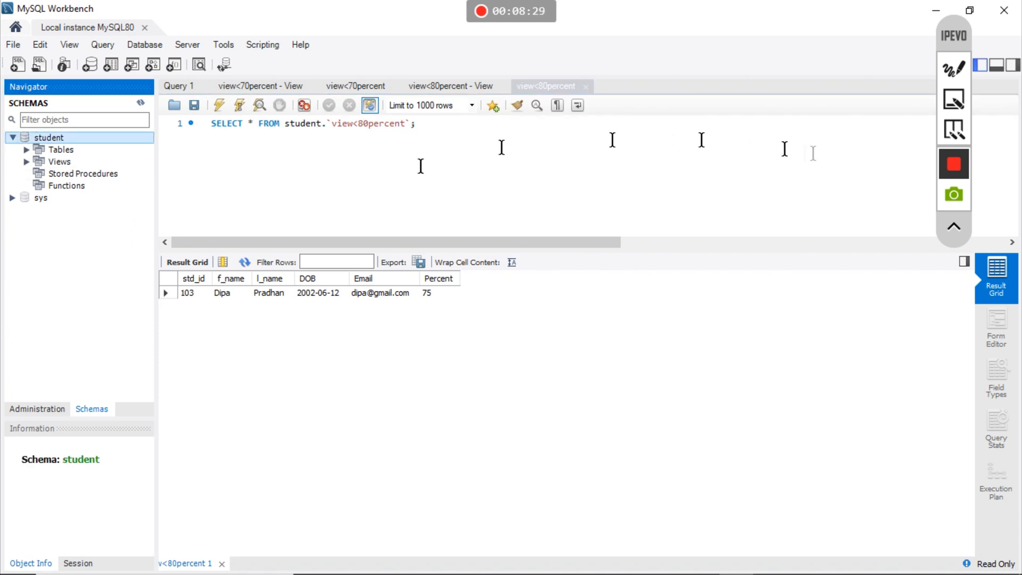